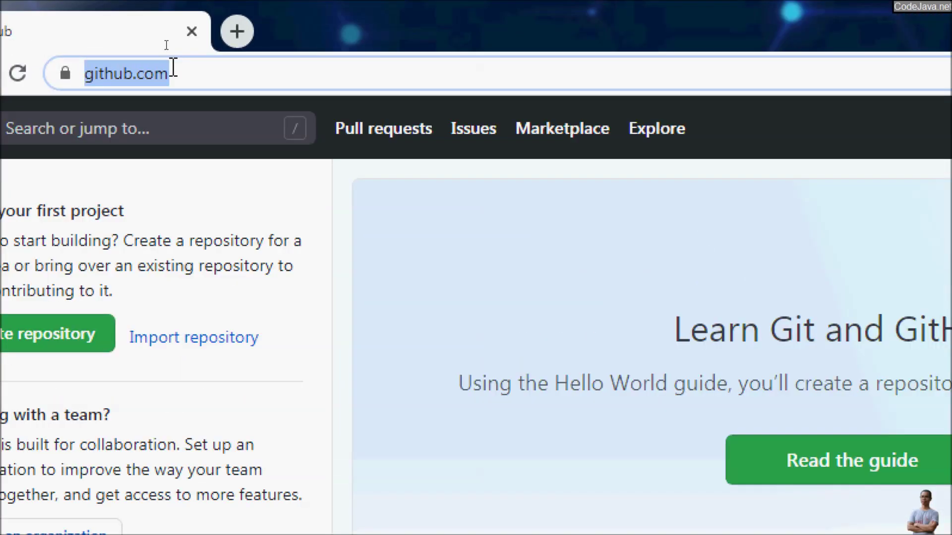
pyautogui.click(162, 48)
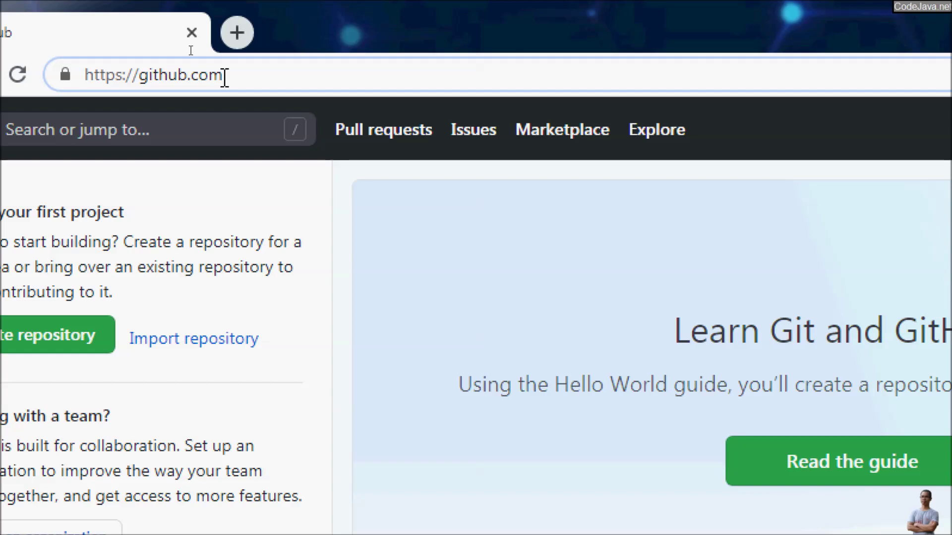
pyautogui.write('/seee')
pyautogui.press('BackSpace')
pyautogui.press('BackSpace')
pyautogui.write('ttings/de')
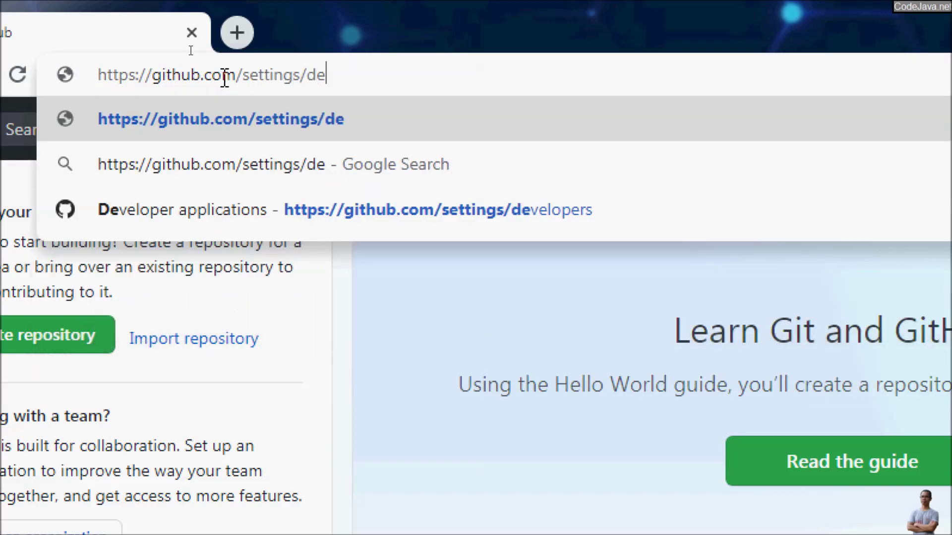
pyautogui.write('velopers')
pyautogui.press('Return')
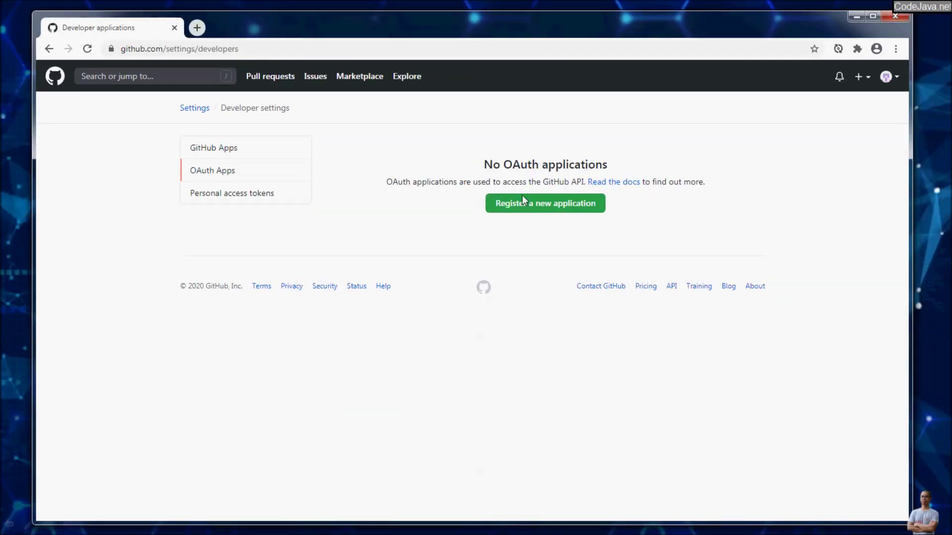
# Step: Begin registering a new OAuth application and name it ProductManagerApp
pyautogui.click(545, 211)
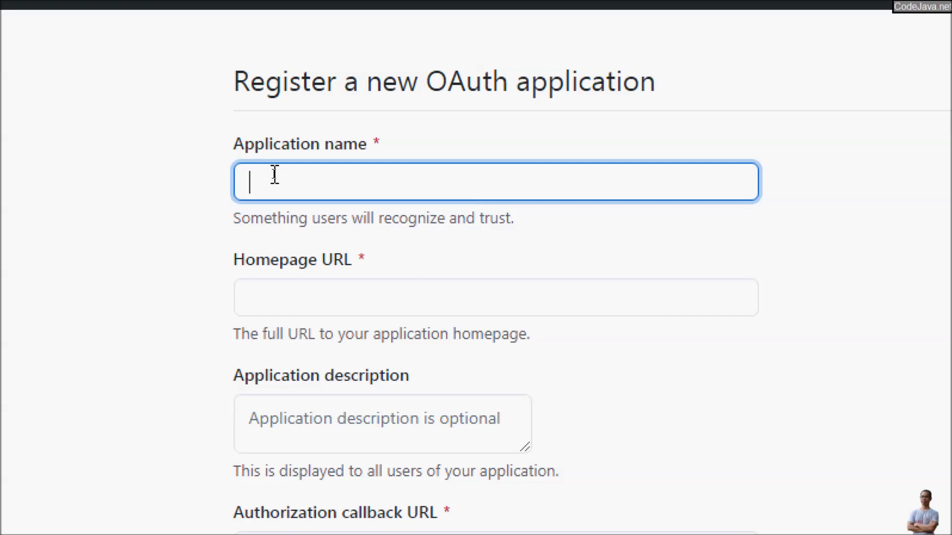
pyautogui.write('ProjectManage')
pyautogui.hotkey('ctrl', 'a')
pyautogui.write('ProductManagerApp')
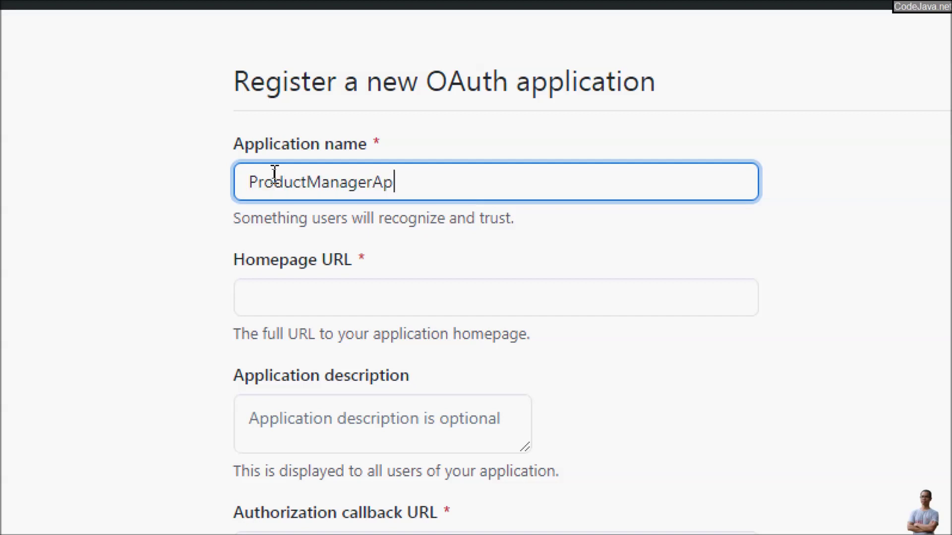
pyautogui.click(289, 293)
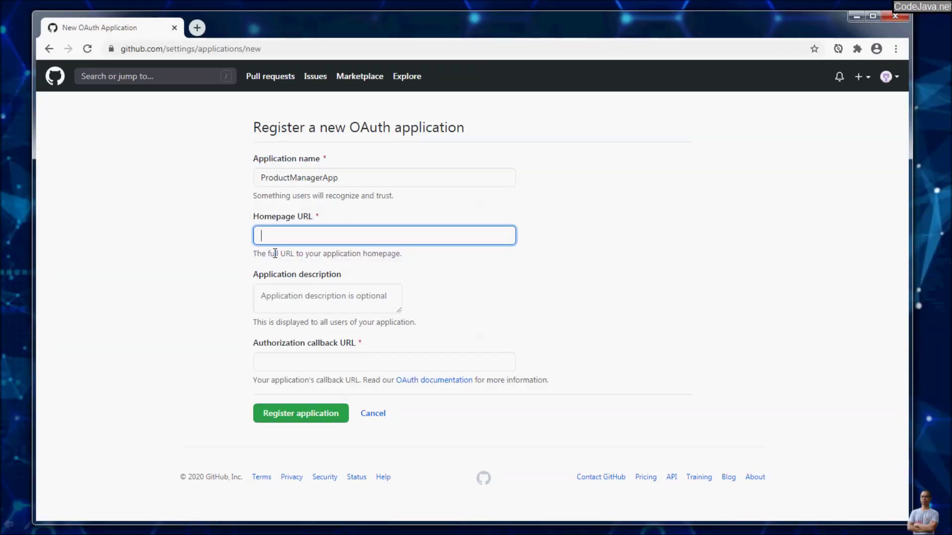
pyautogui.click(272, 239)
pyautogui.write('http://localhost:8080')
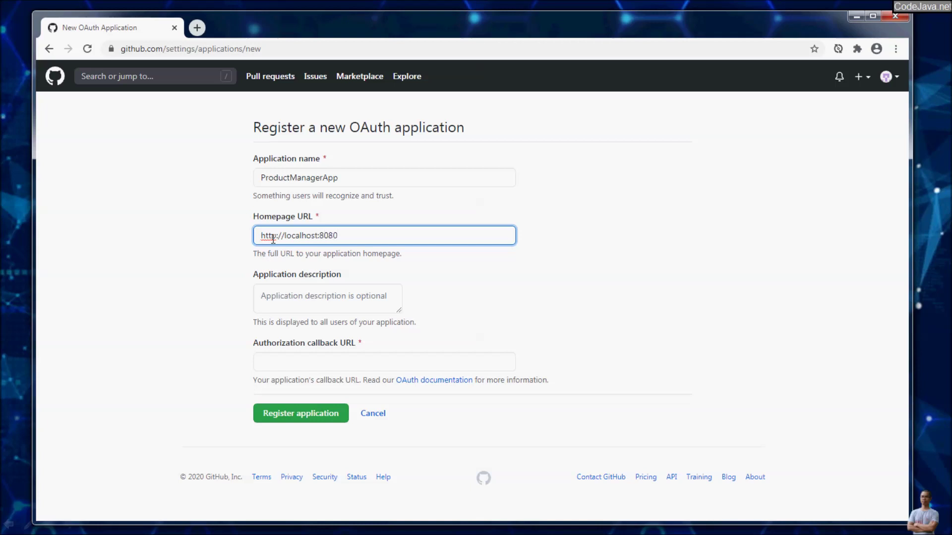
pyautogui.hotkey('ctrl', 'a')
pyautogui.hotkey('ctrl', 'c')
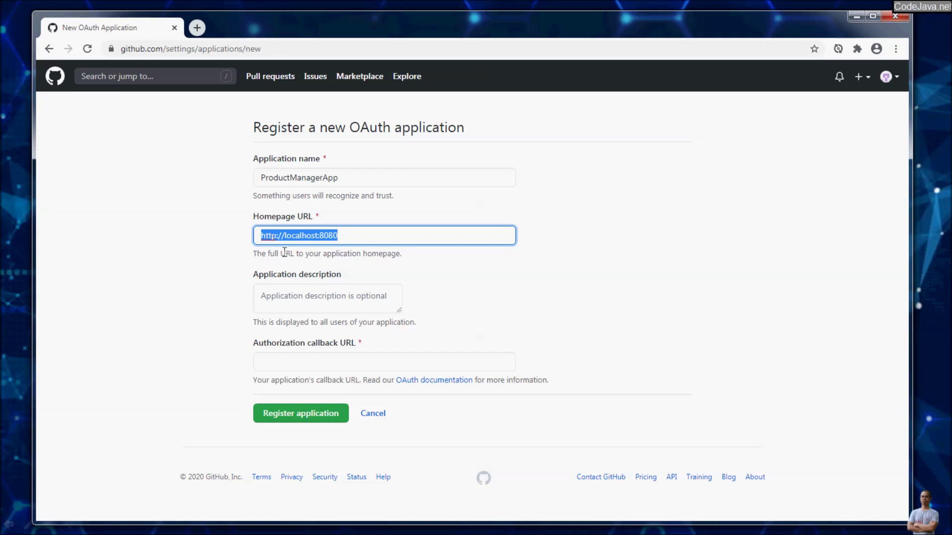
# Step: Enter "Single sign on for product manager application" as the application description
pyautogui.click(281, 287)
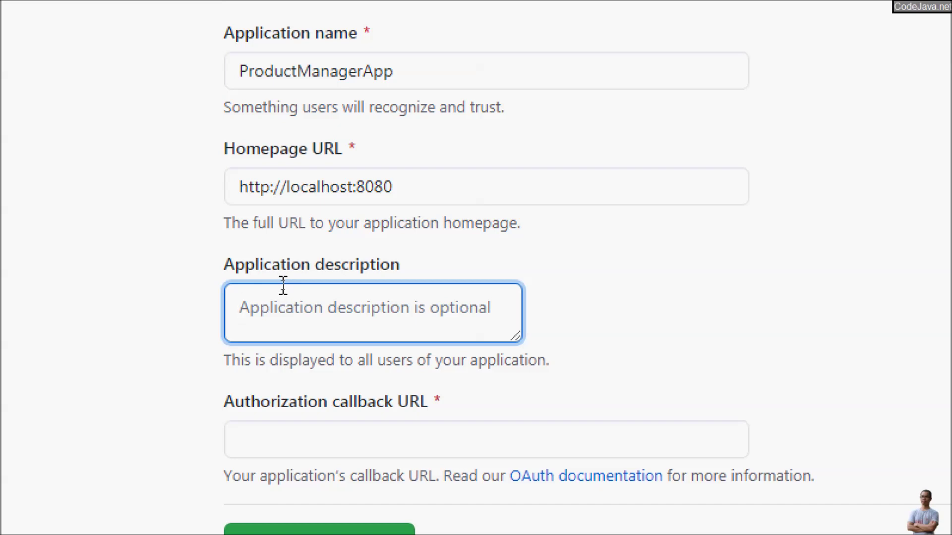
pyautogui.write('Single sign')
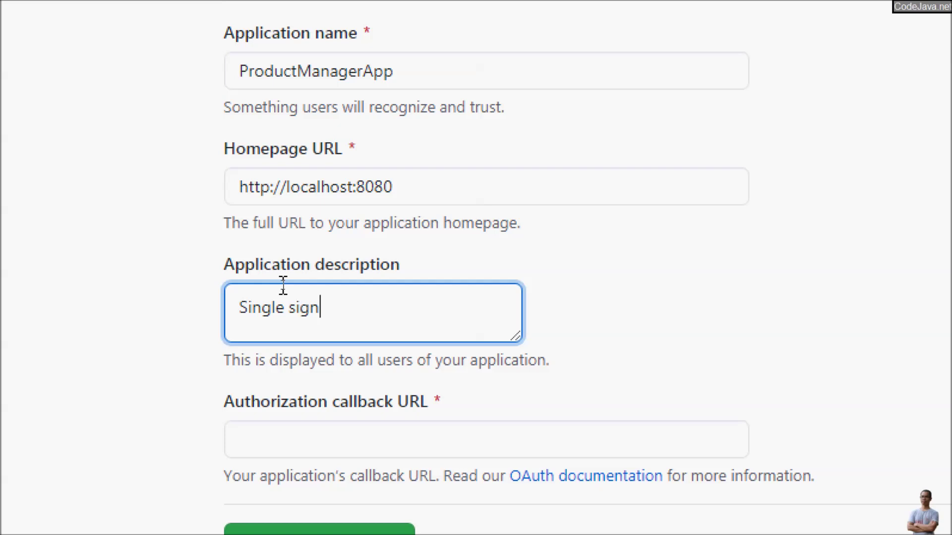
pyautogui.write(' on for product manager apl')
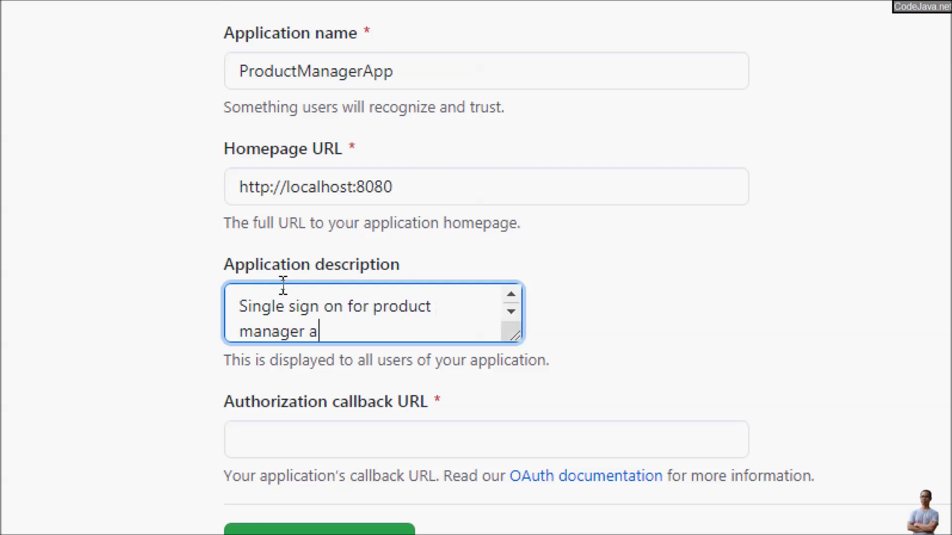
pyautogui.press('BackSpace')
pyautogui.write('plication')
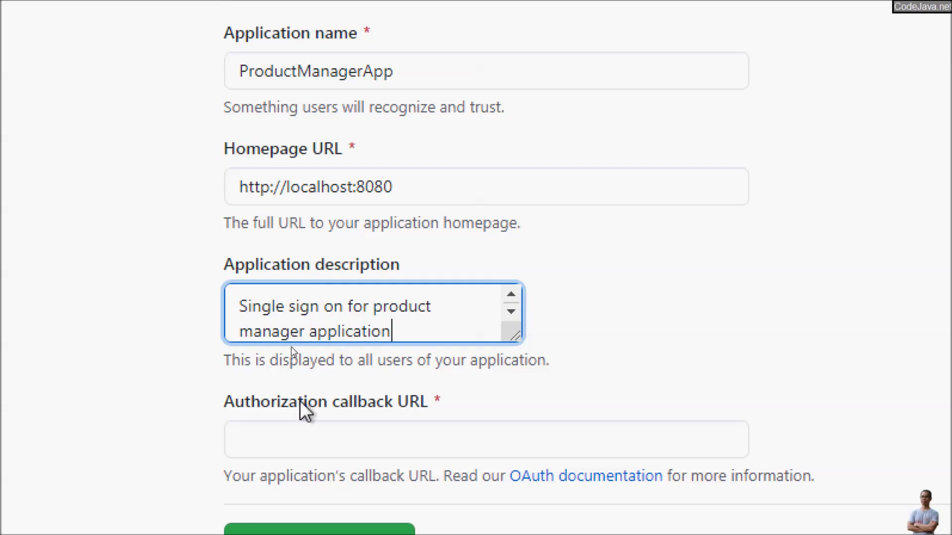
pyautogui.click(294, 435)
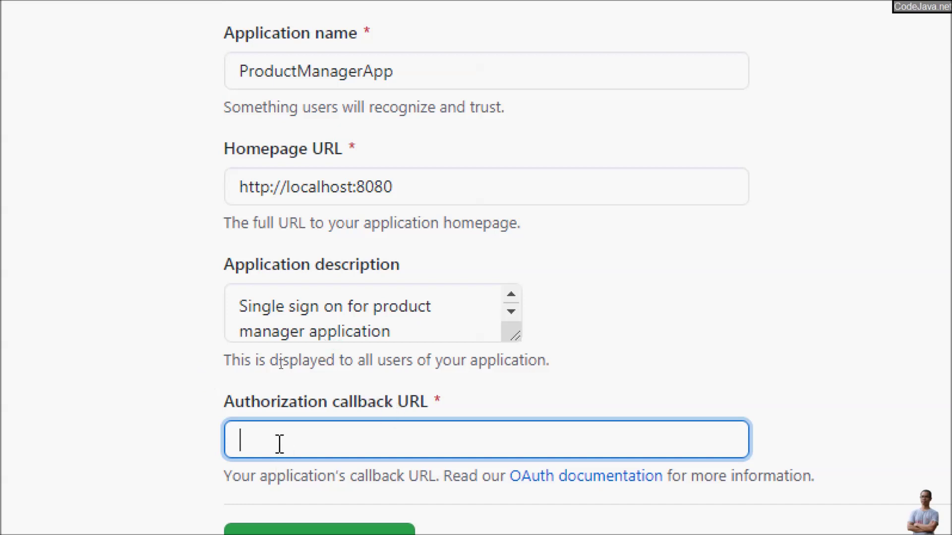
pyautogui.hotkey('ctrl', 'v')
pyautogui.write('/')
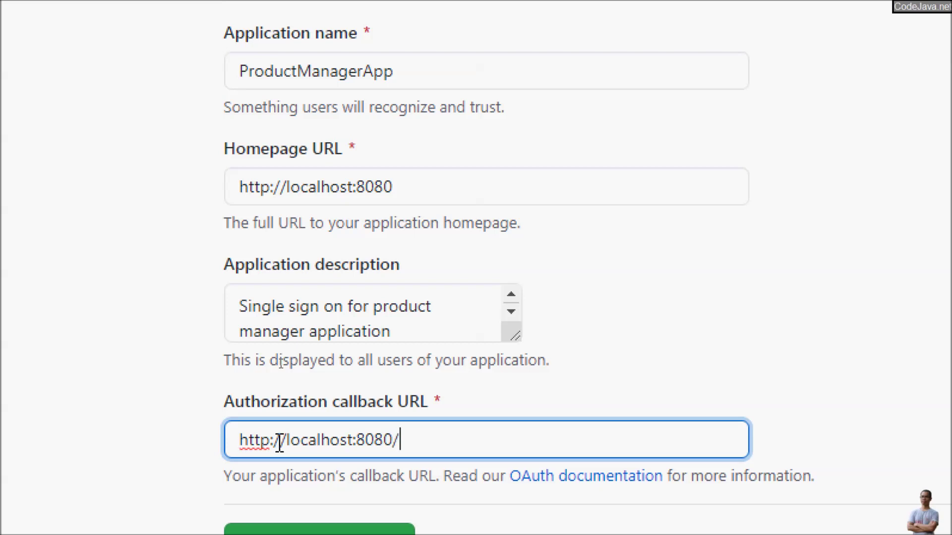
pyautogui.write('login/o')
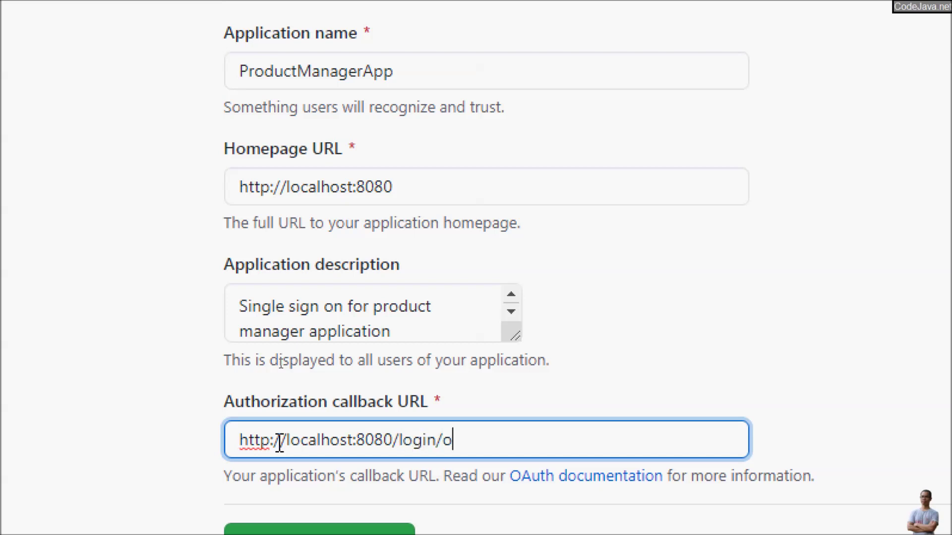
pyautogui.write('auth2/code/')
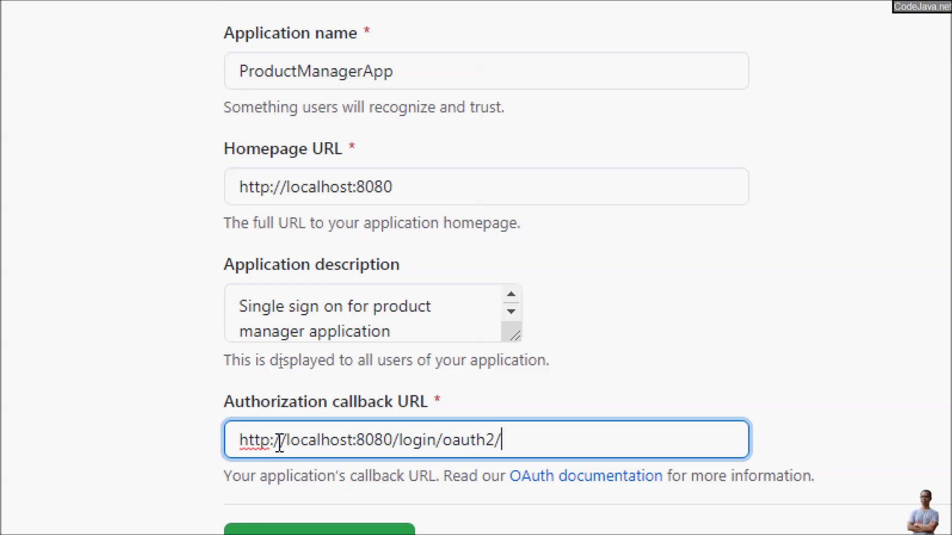
pyautogui.write('github')
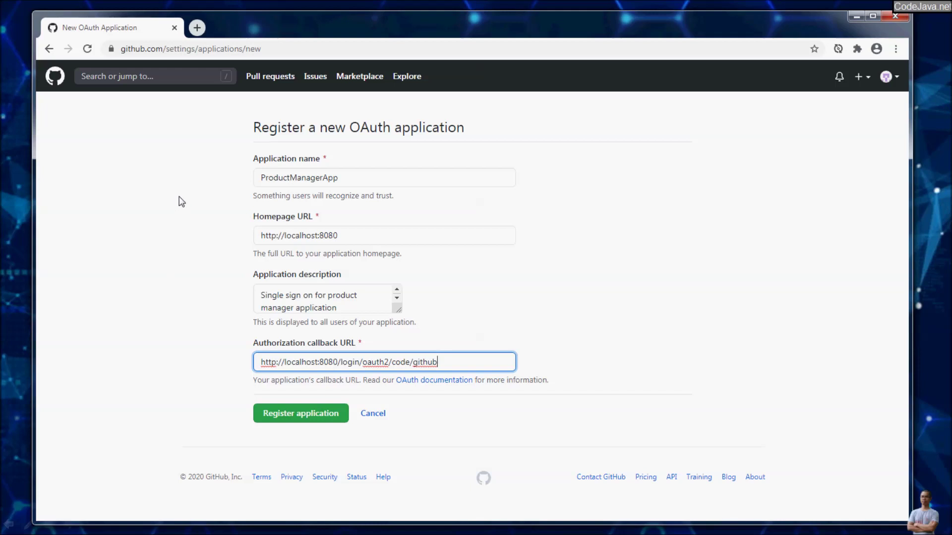
pyautogui.click(278, 418)
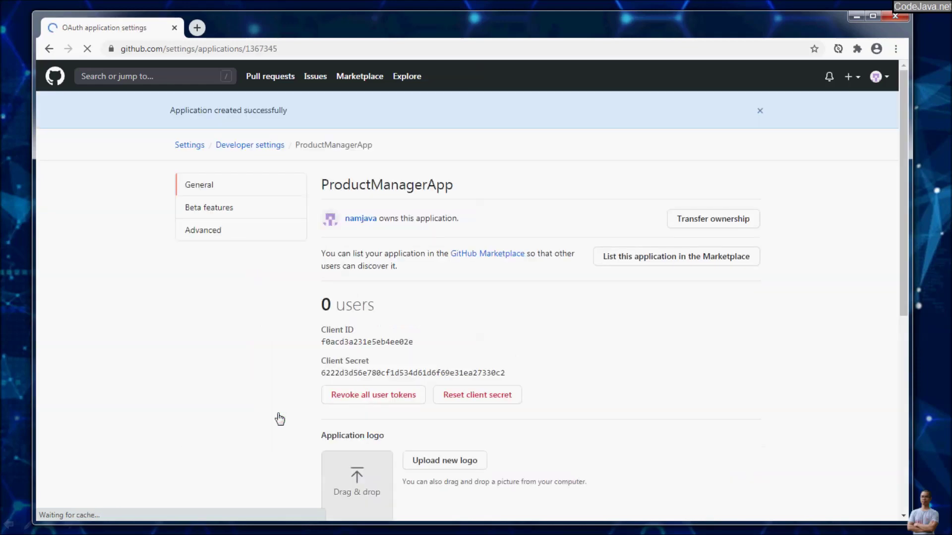
# Step: Review the registered ProductManagerApp settings and copy its client ID
pyautogui.scroll(-3, 250, 387)
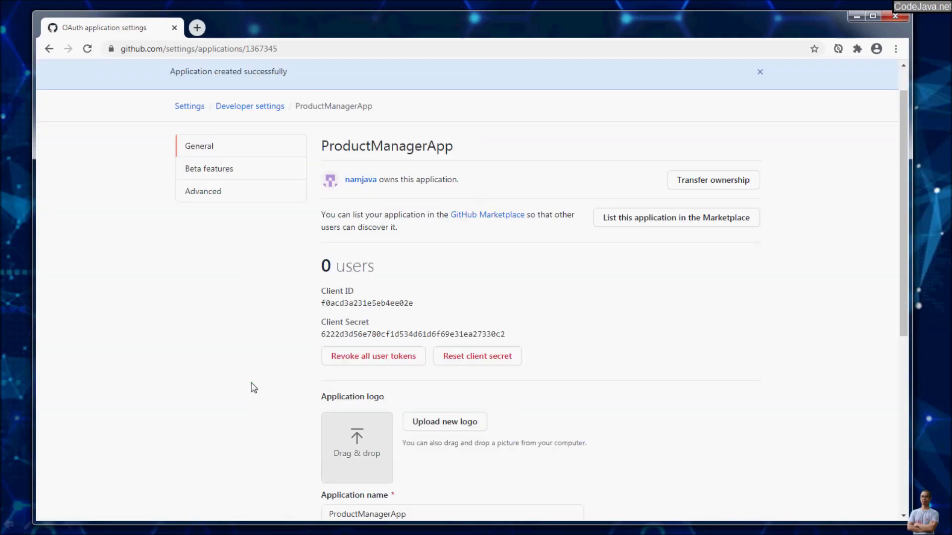
pyautogui.scroll(-5, 250, 387)
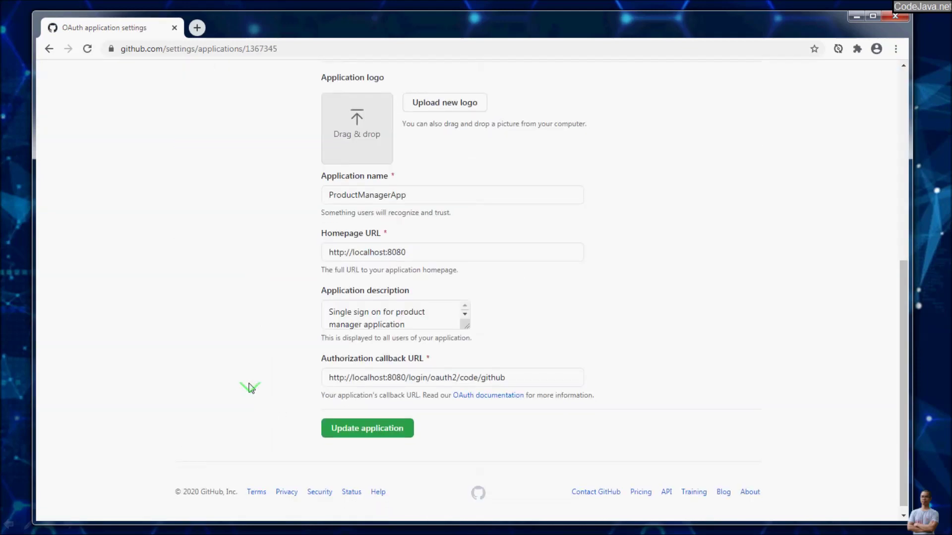
pyautogui.scroll(5, 250, 388)
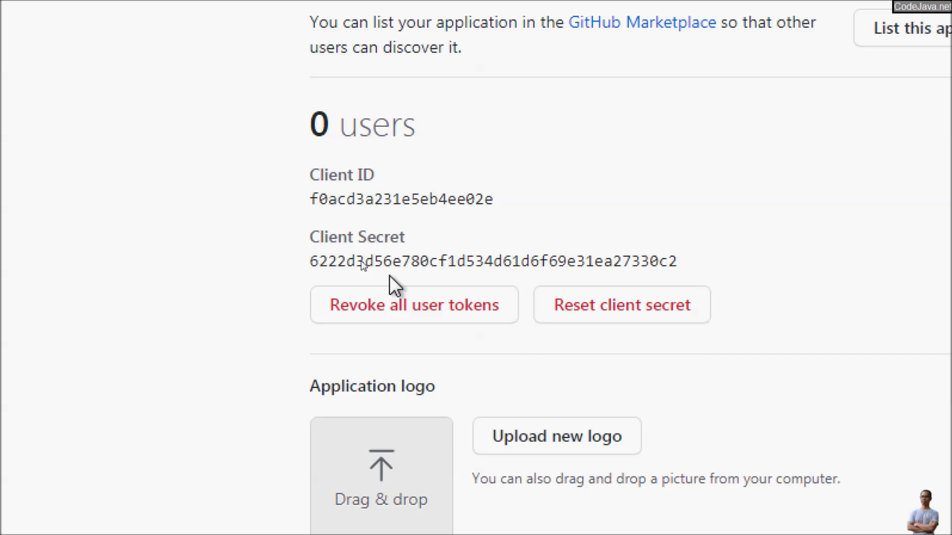
pyautogui.scroll(-2, 391, 267)
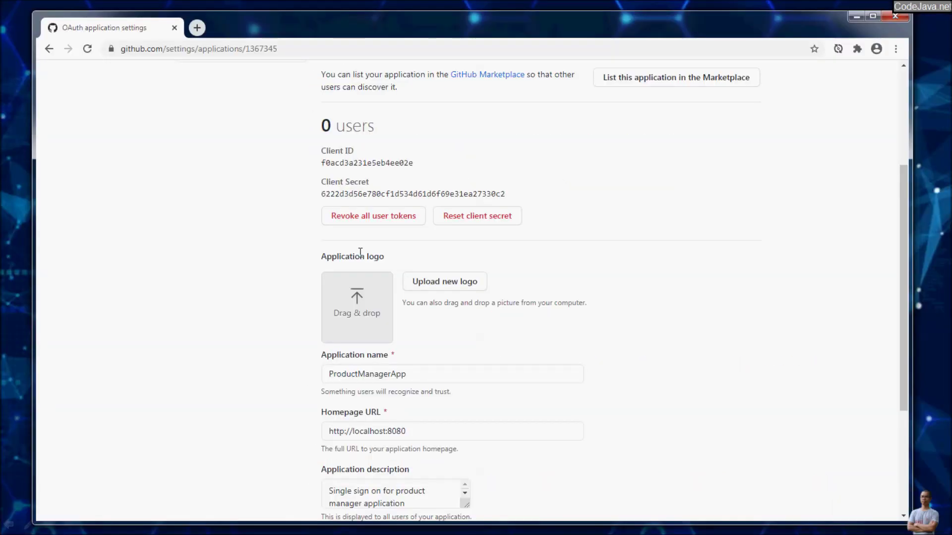
pyautogui.scroll(-2, 353, 317)
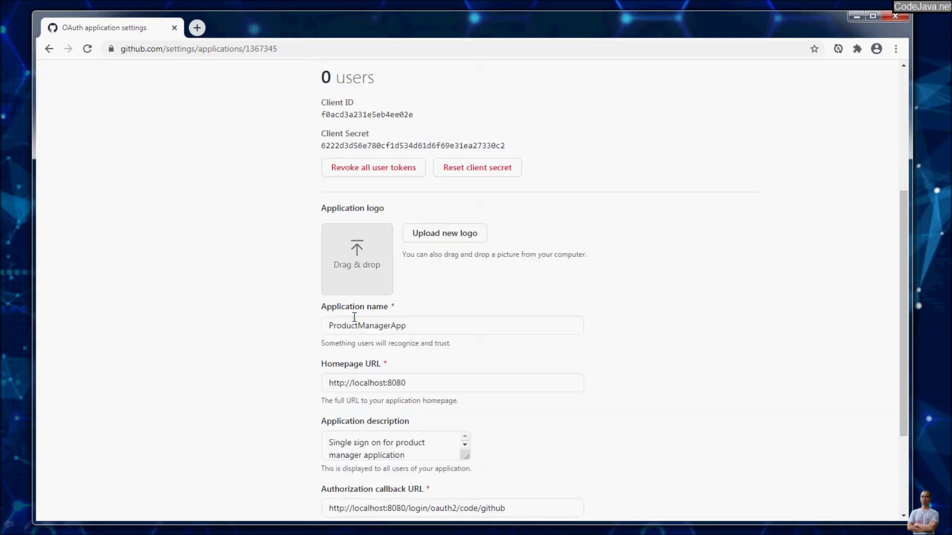
pyautogui.scroll(3, 354, 317)
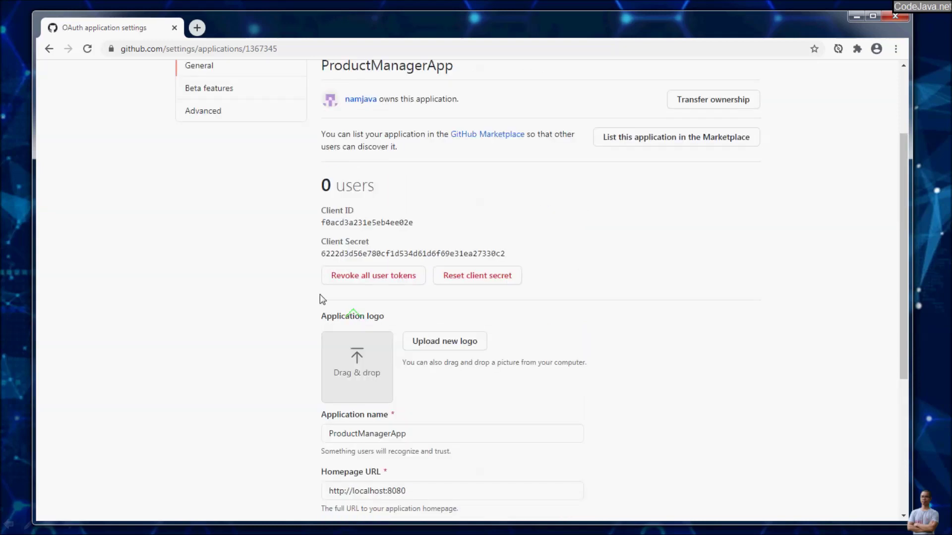
pyautogui.doubleClick(331, 224)
pyautogui.hotkey('ctrl', 'c')
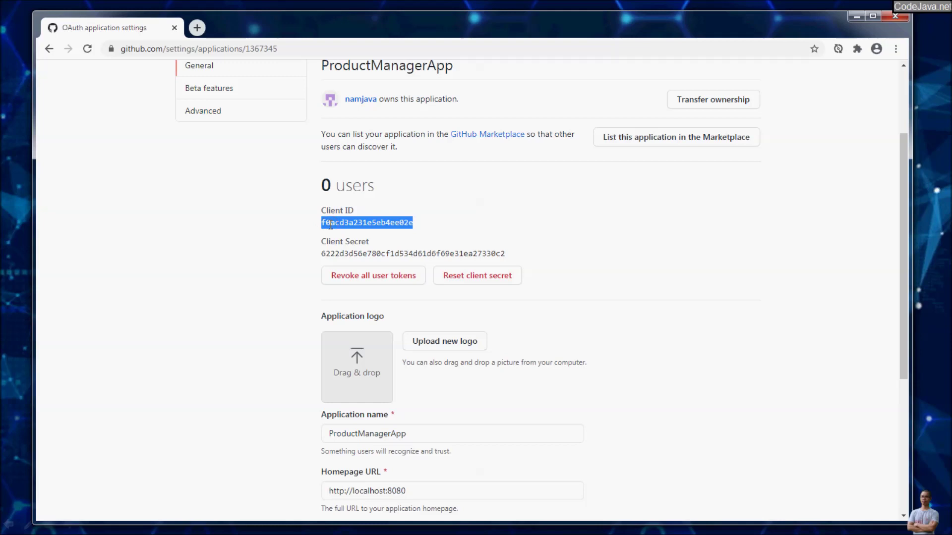
# Step: Switch to Spring Tool Suite and paste the copied client ID as the github registration's clientId value in application.yml
pyautogui.hotkey('alt', 'Tab')
pyautogui.hotkey('alt', 'Tab')
pyautogui.hotkey('alt', 'Tab')
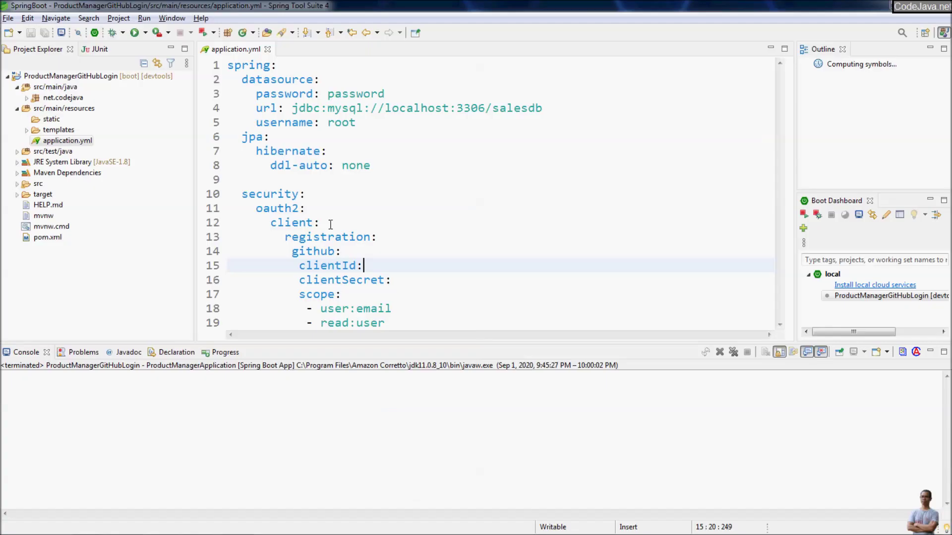
pyautogui.click(319, 192)
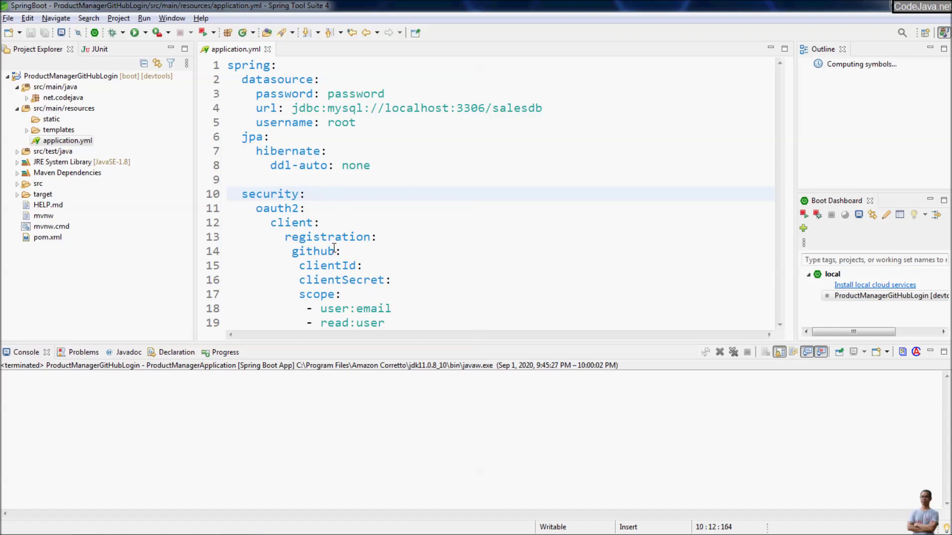
pyautogui.press('Down')
pyautogui.press('Down')
pyautogui.press('Down')
pyautogui.click(379, 266)
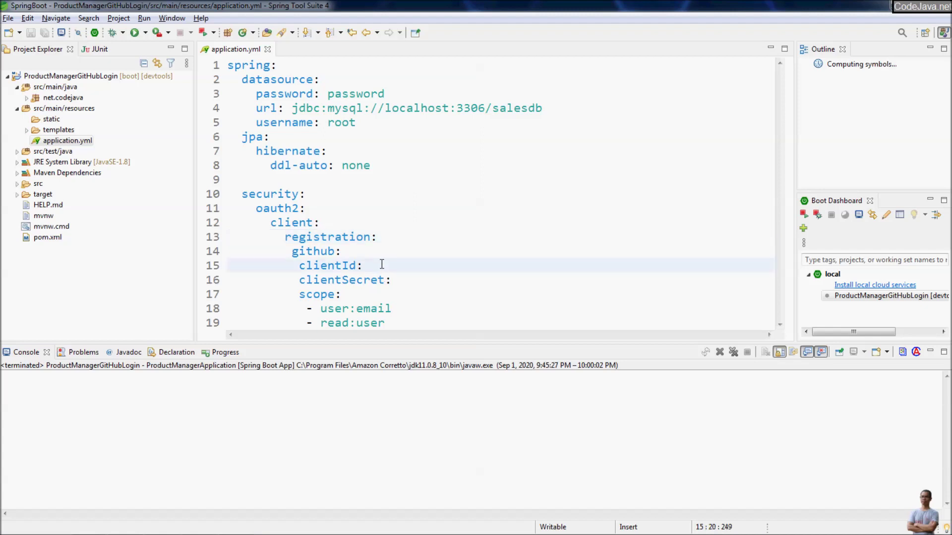
pyautogui.hotkey('ctrl', 'v')
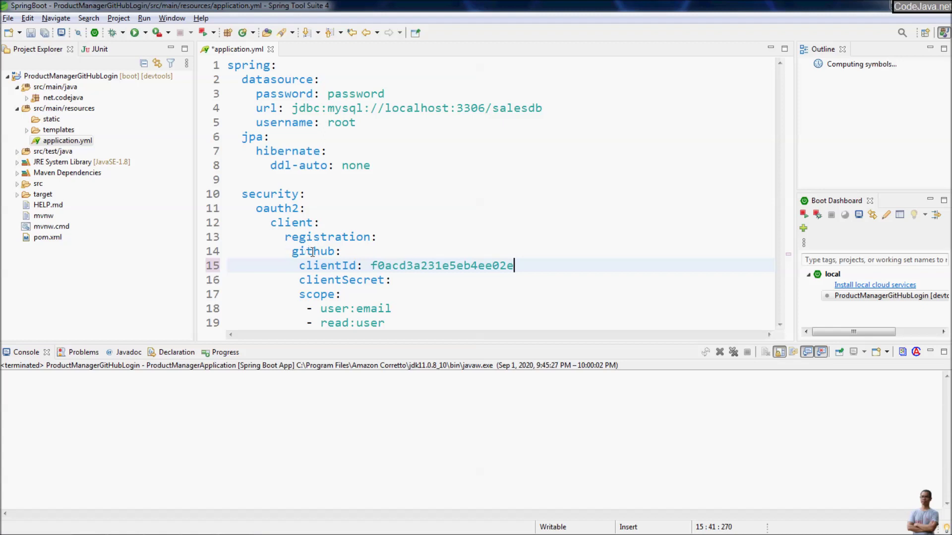
# Step: Copy the client secret from the GitHub application page, paste it as the clientSecret value in application.yml, and save the file
pyautogui.click(403, 279)
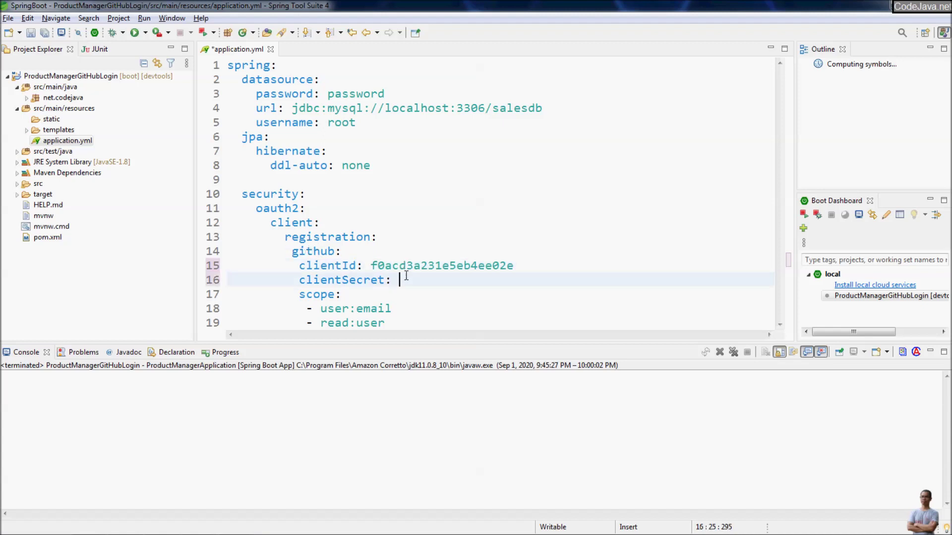
pyautogui.hotkey('alt', 'Tab')
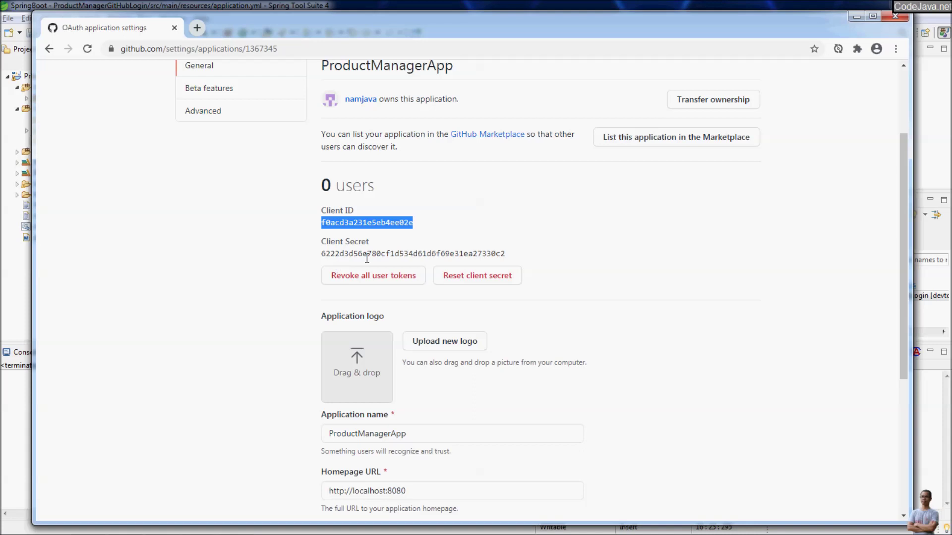
pyautogui.doubleClick(373, 257)
pyautogui.rightClick(373, 257)
pyautogui.click(388, 263)
pyautogui.hotkey('alt', 'Tab')
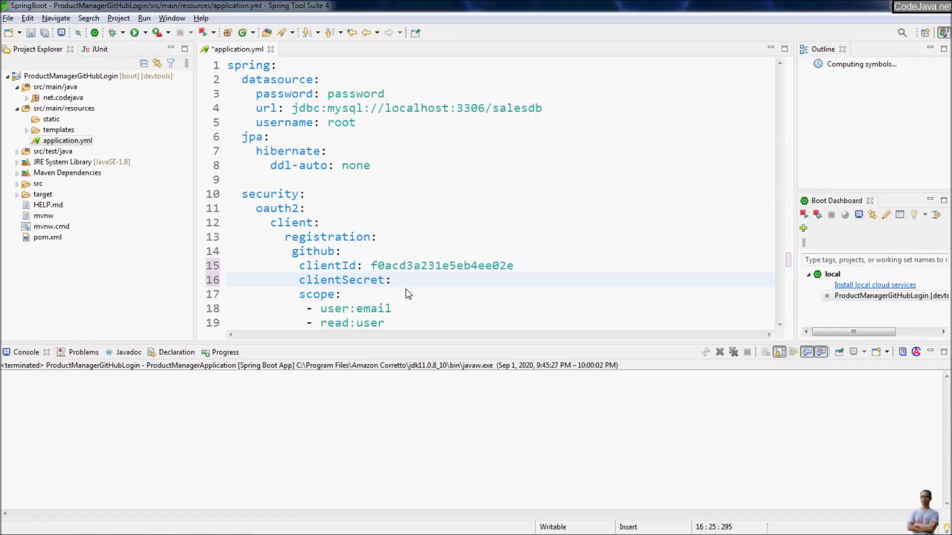
pyautogui.hotkey('ctrl', 'v')
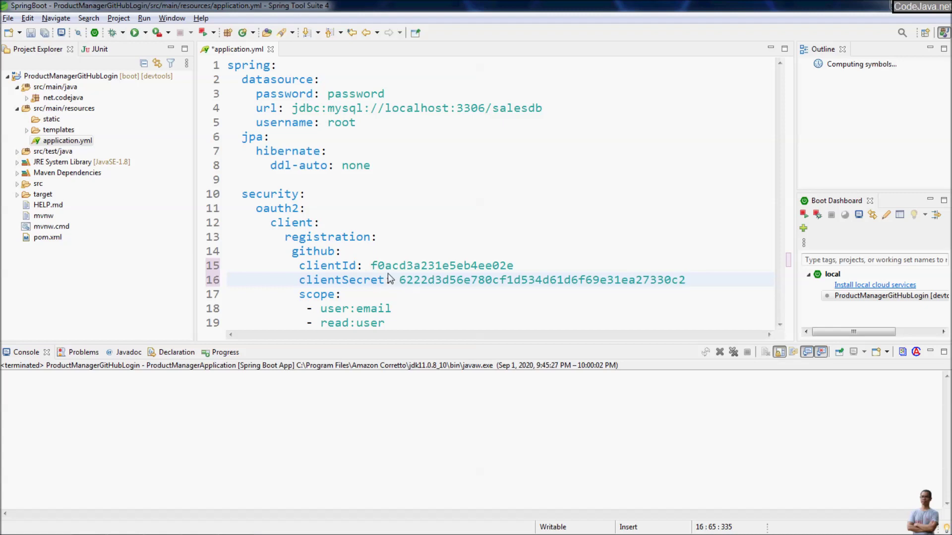
pyautogui.hotkey('ctrl', 's')
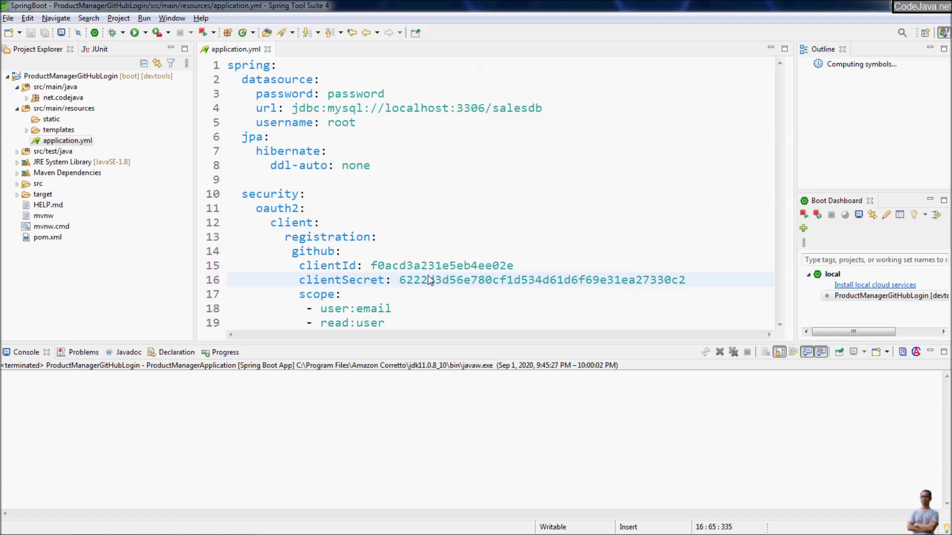
# Step: Start the ProductManagerGitHubLogin application and check its startup log in the console
pyautogui.click(852, 296)
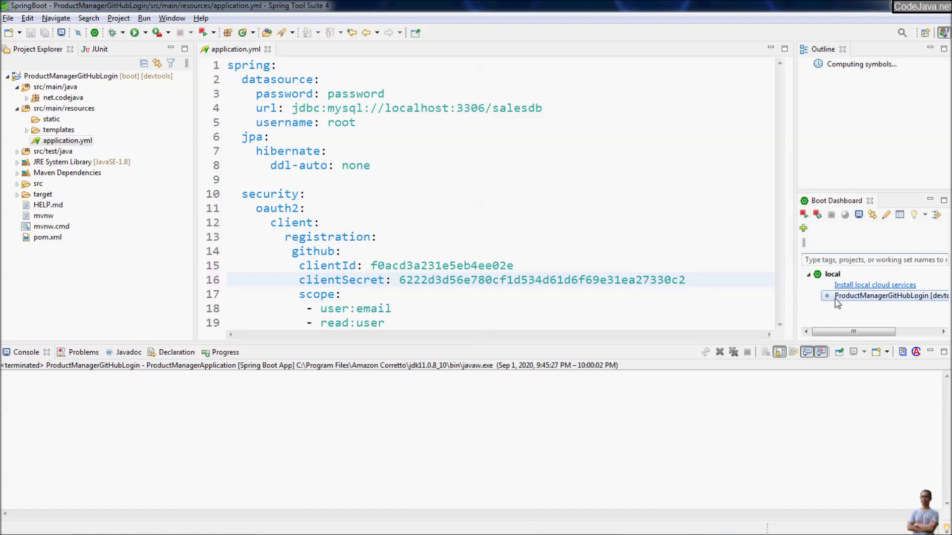
pyautogui.click(803, 214)
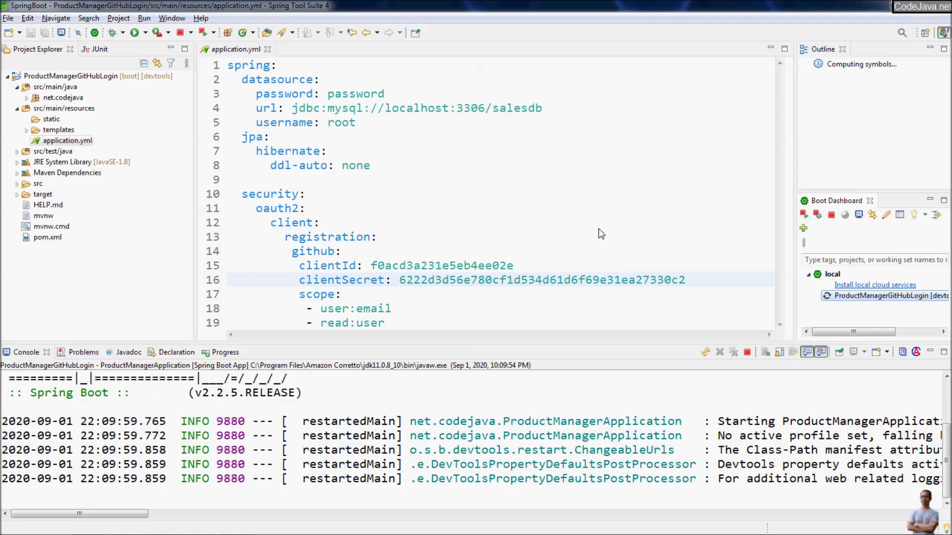
pyautogui.hotkey('alt', 'Tab')
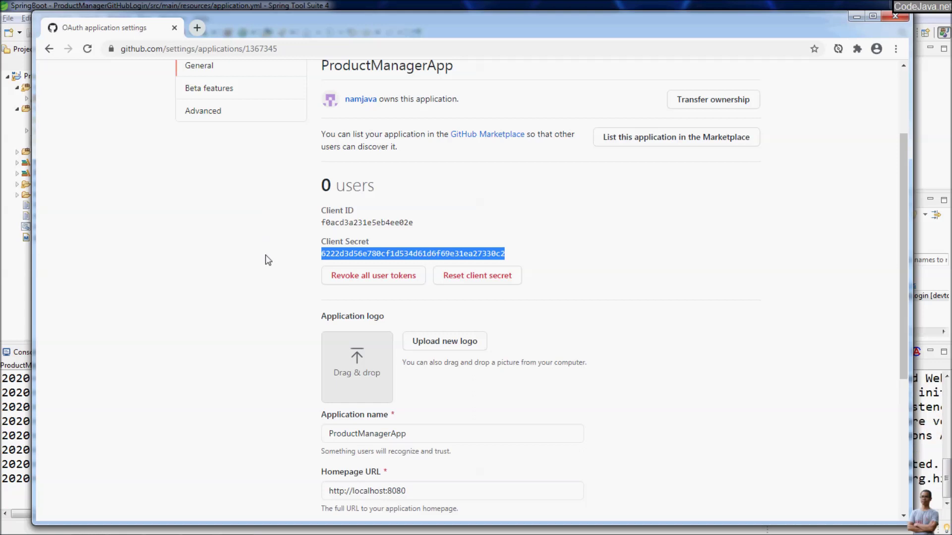
pyautogui.scroll(3, 268, 260)
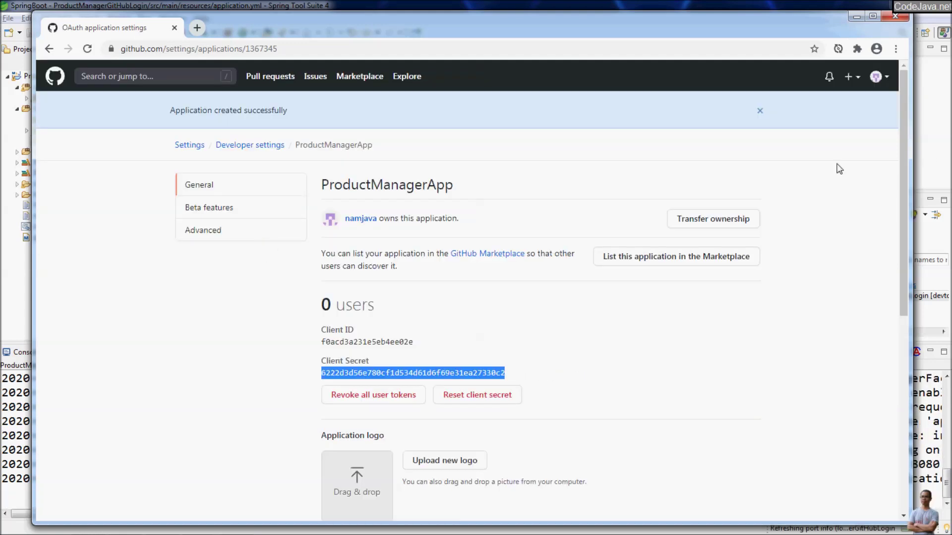
pyautogui.hotkey('alt', 'Tab')
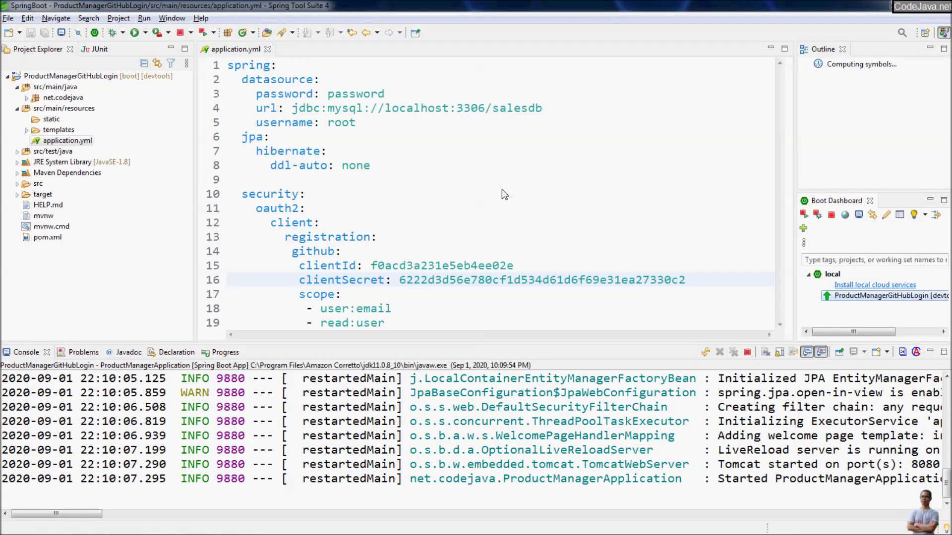
# Step: Switch to the browser, open localhost:8080 in a new tab, and request the list of all products
pyautogui.hotkey('alt', 'Tab')
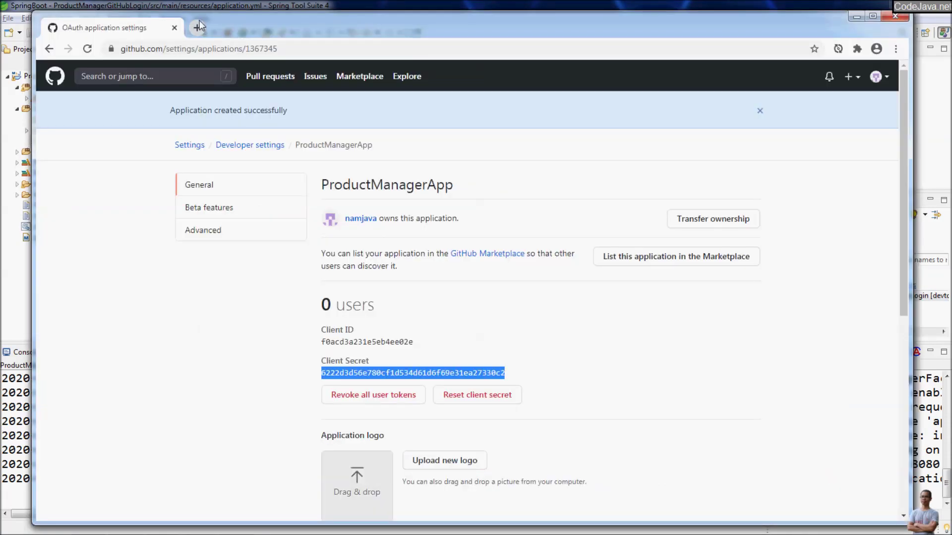
pyautogui.click(197, 28)
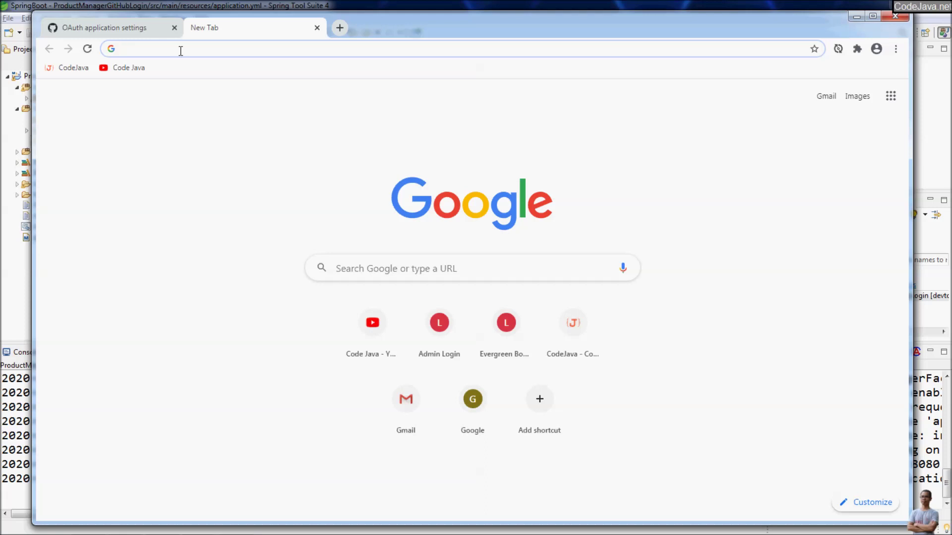
pyautogui.write('lo')
pyautogui.press('Return')
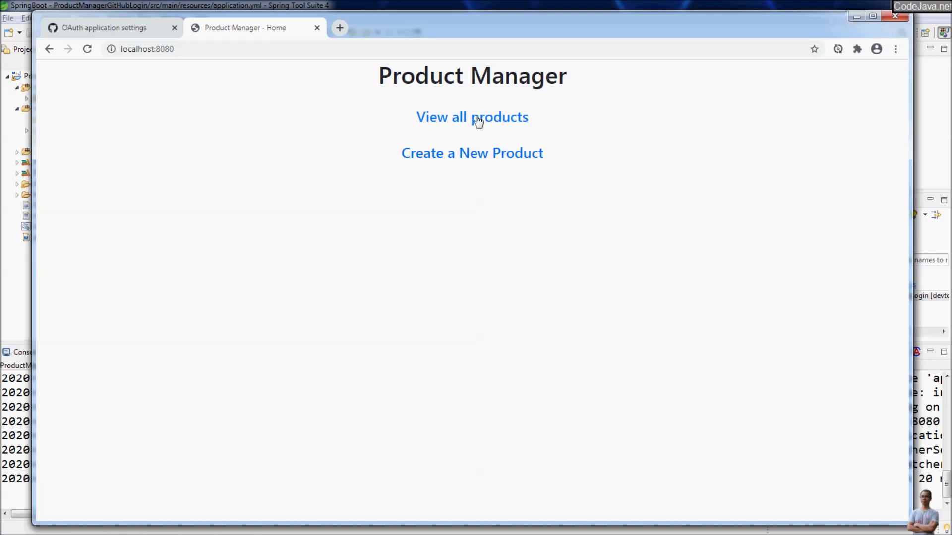
pyautogui.click(472, 120)
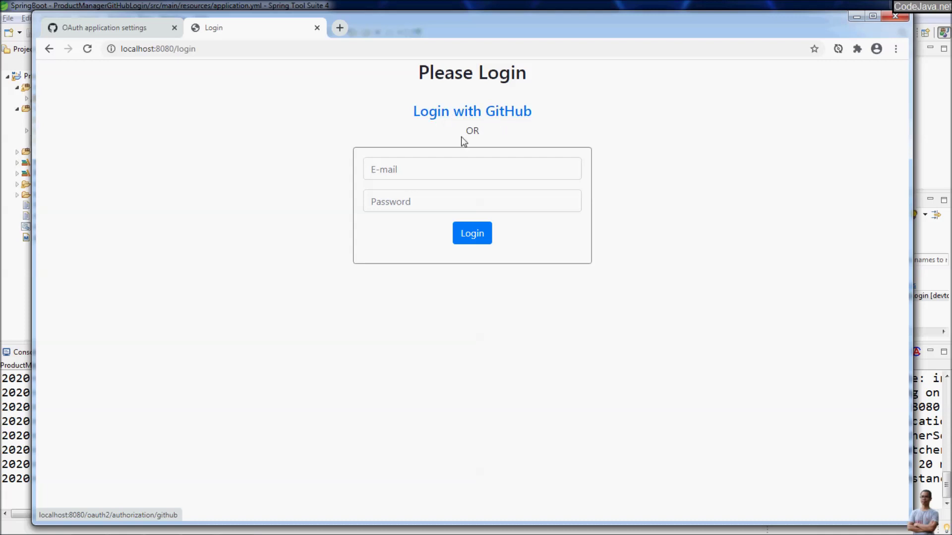
# Step: Sign out of the current GitHub account and close the GitHub page
pyautogui.click(90, 25)
pyautogui.click(885, 78)
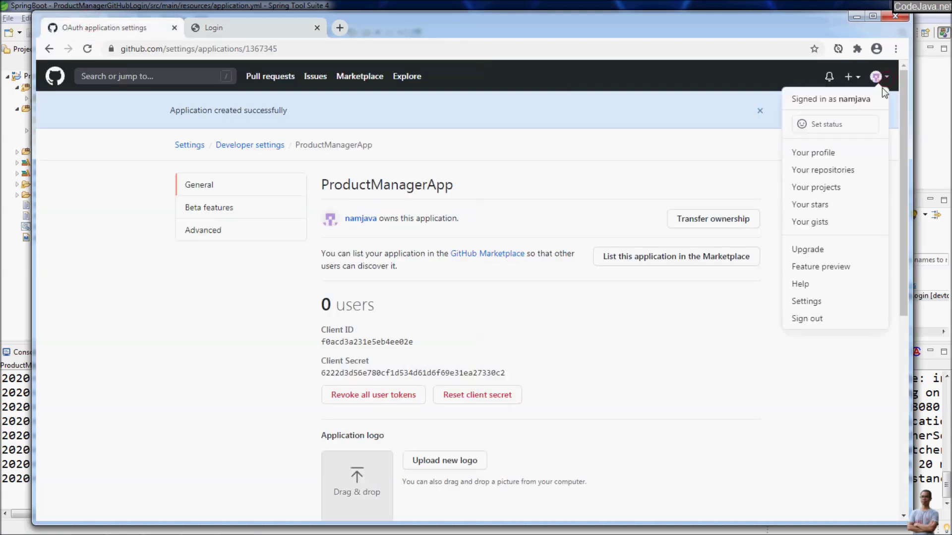
pyautogui.click(809, 319)
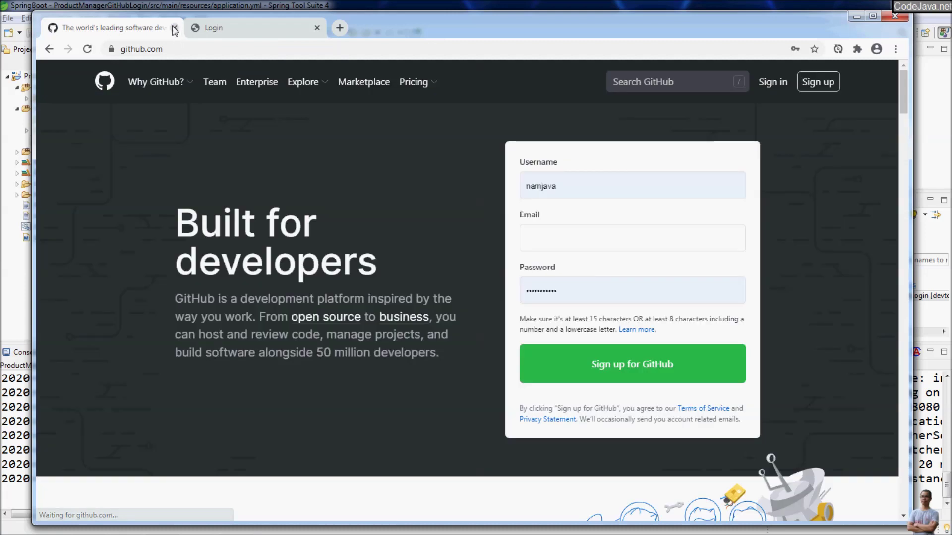
pyautogui.click(174, 28)
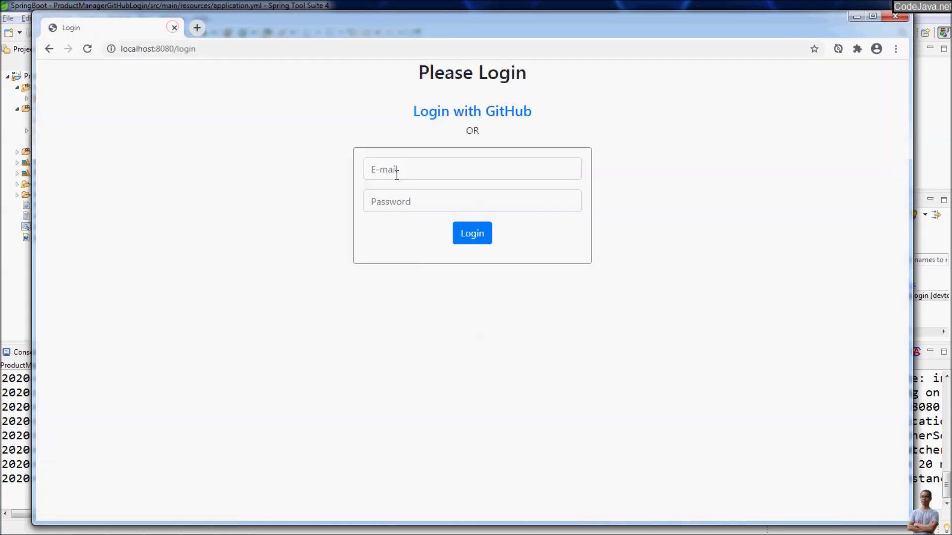
# Step: Log in to Product Manager with GitHub using the prefilled credentials and authorize ProductManagerApp to access the account
pyautogui.click(478, 113)
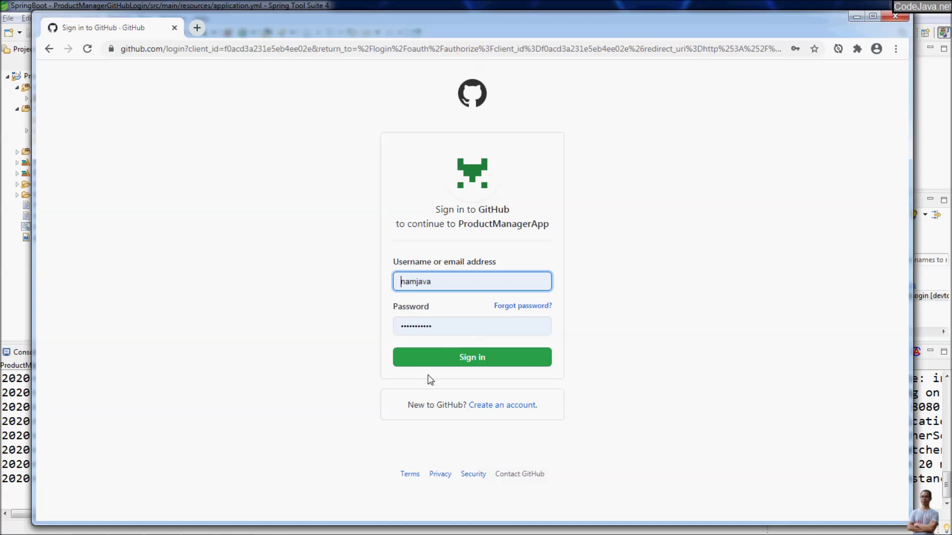
pyautogui.click(462, 365)
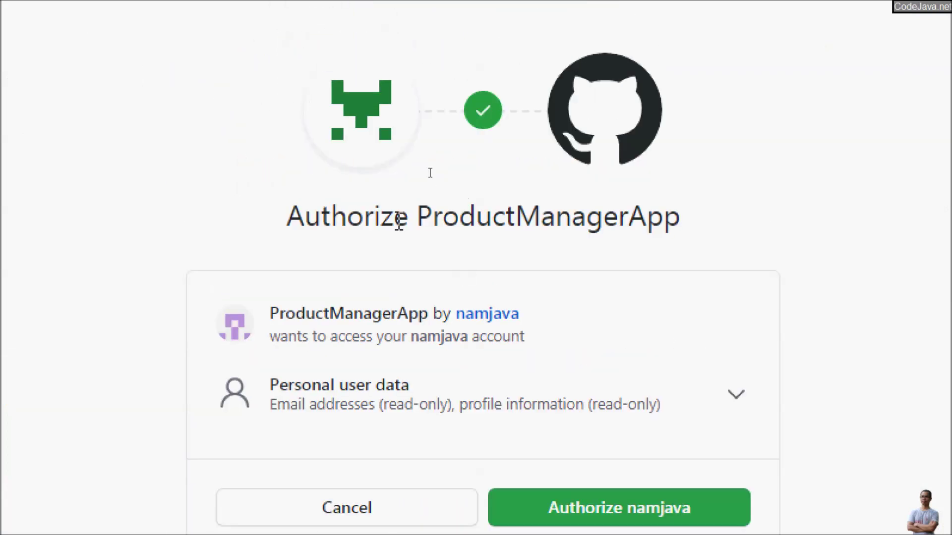
pyautogui.moveTo(421, 228); pyautogui.dragTo(697, 234)
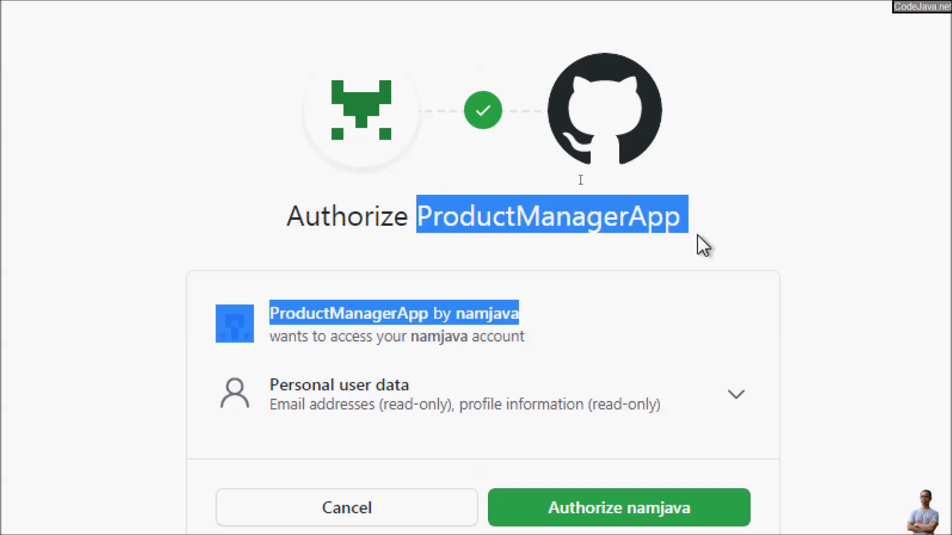
pyautogui.click(615, 235)
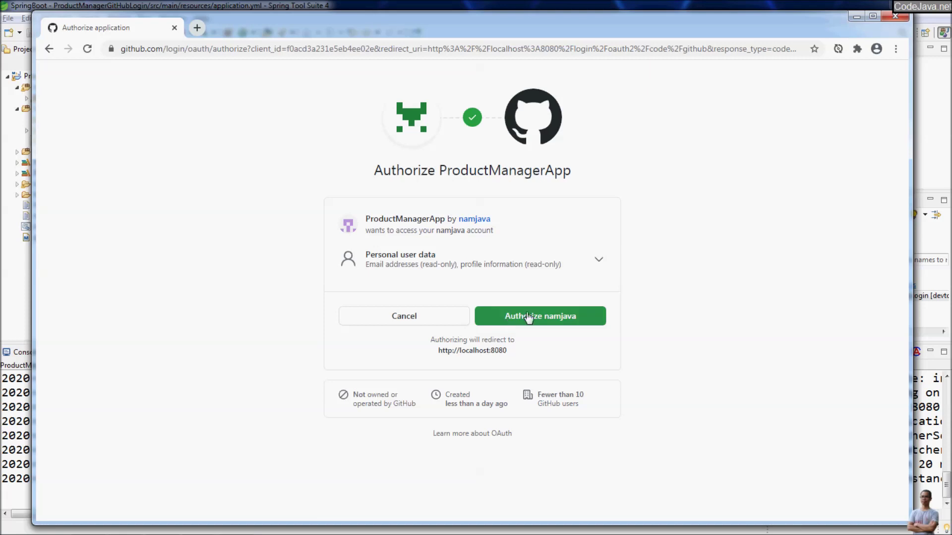
pyautogui.click(508, 321)
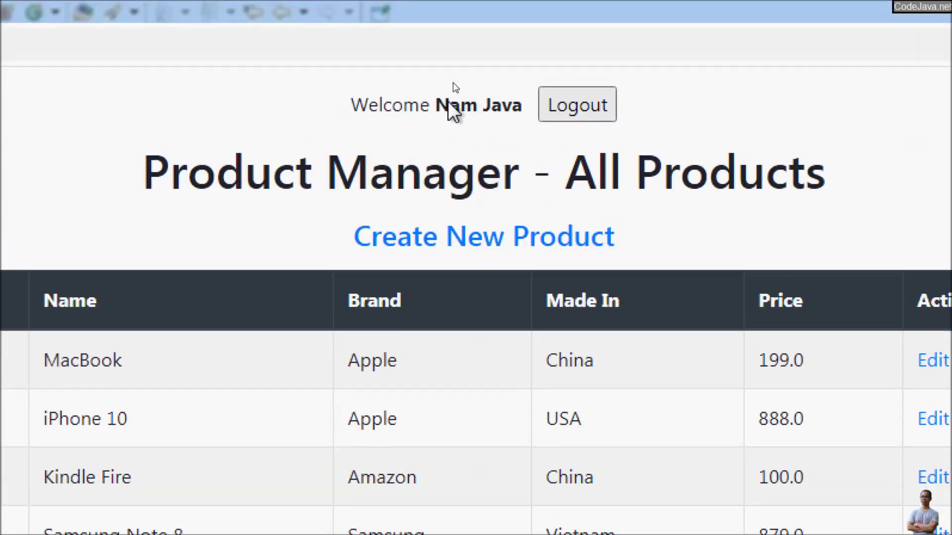
# Step: Examine the welcome name and look through the full list on the All Products page
pyautogui.moveTo(456, 114); pyautogui.dragTo(518, 94)
pyautogui.click(479, 118)
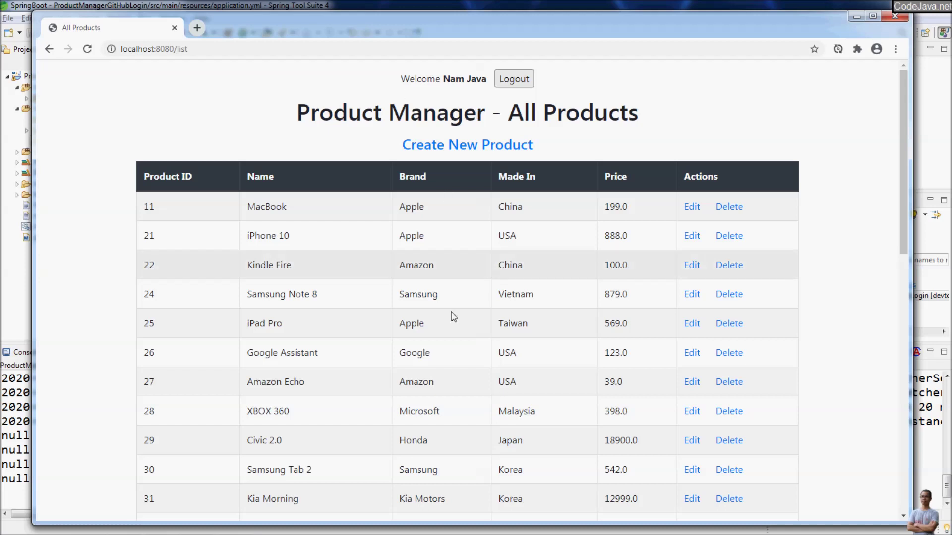
pyautogui.scroll(-5, 451, 311)
pyautogui.scroll(-5, 455, 305)
pyautogui.scroll(12, 452, 308)
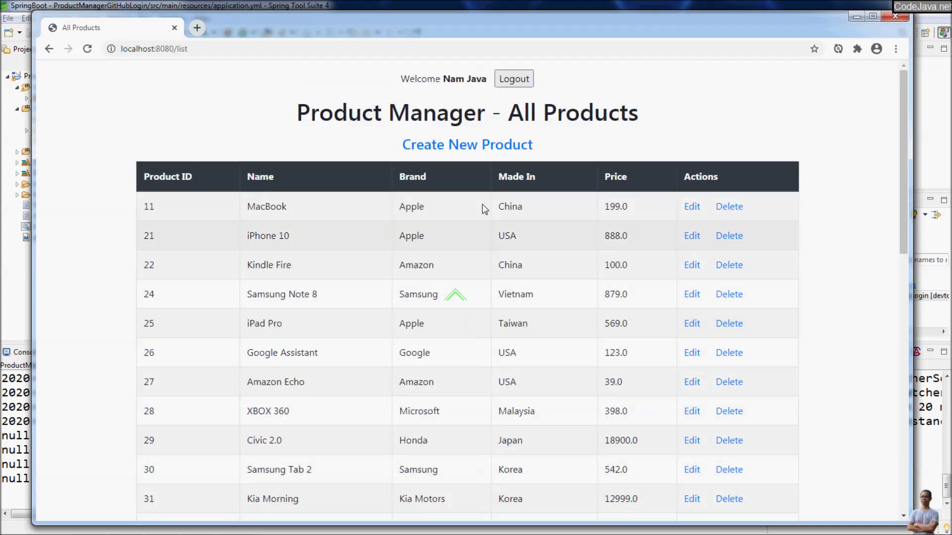
# Step: Log out of Product Manager, request the Create a New Product page, and log in again with GitHub
pyautogui.click(514, 79)
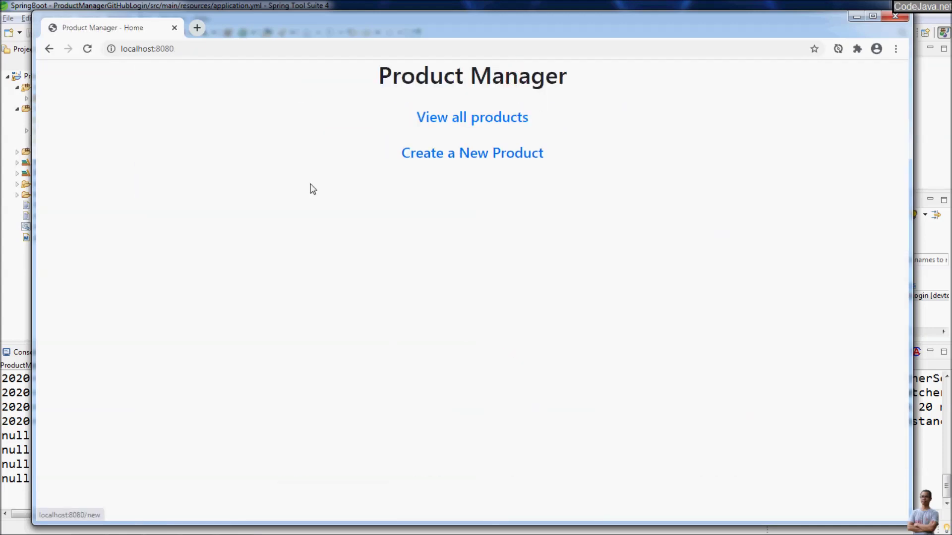
pyautogui.click(436, 154)
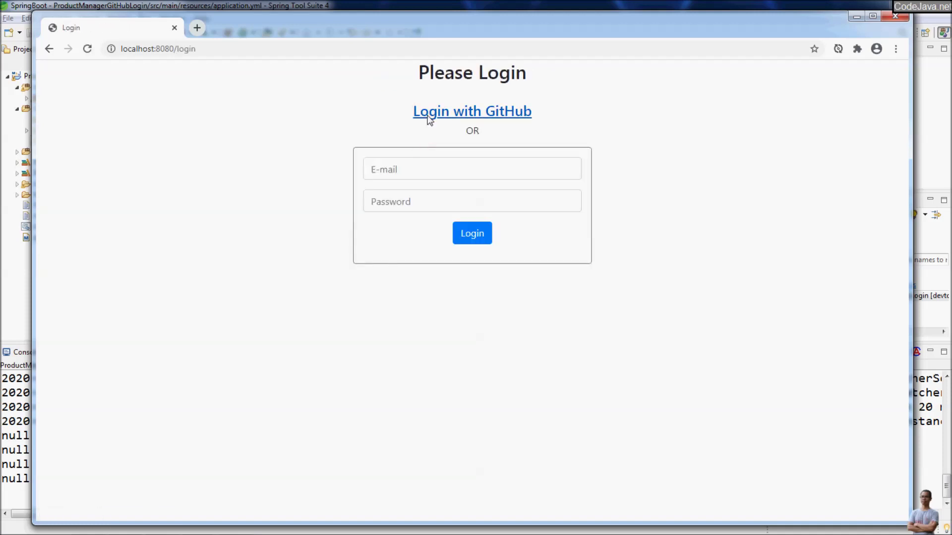
pyautogui.click(499, 115)
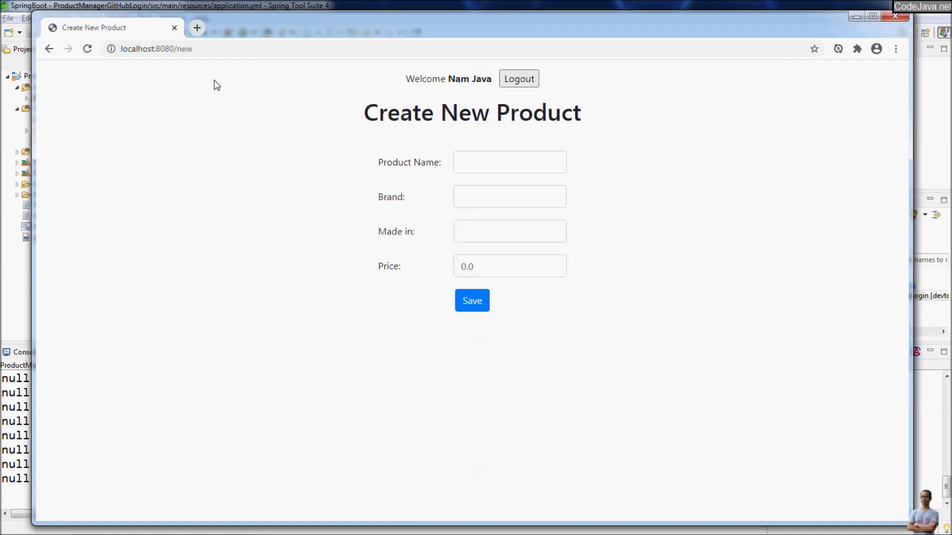
# Step: Open github.com in a new tab and check the display name in the account's public profile settings
pyautogui.click(197, 27)
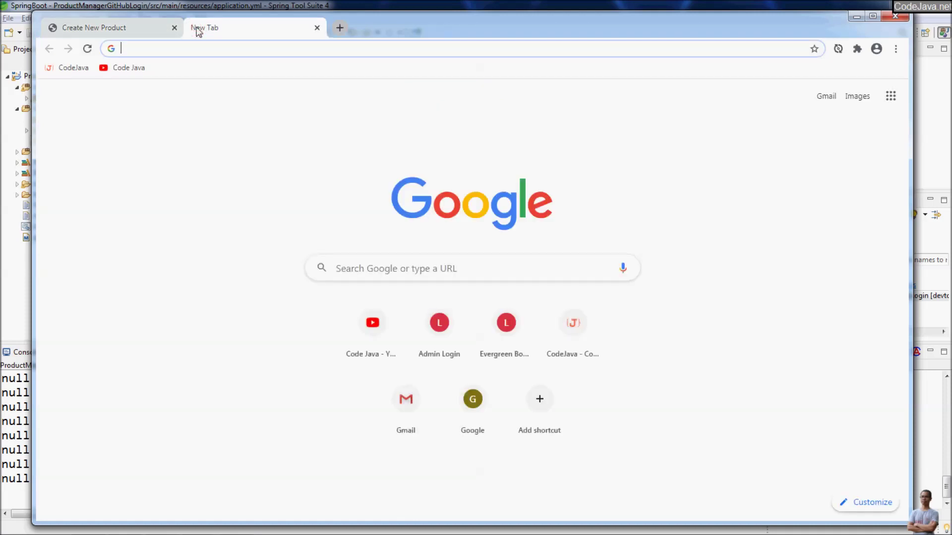
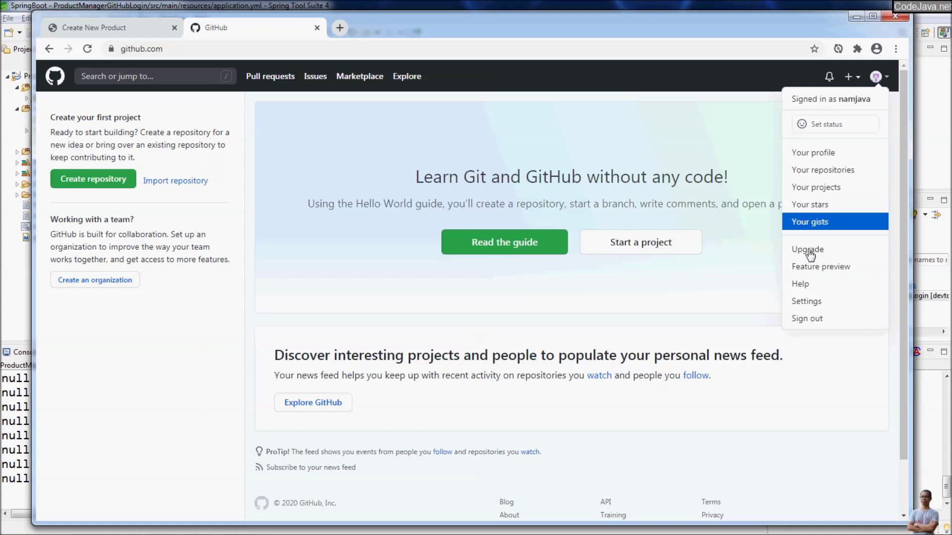
pyautogui.click(810, 152)
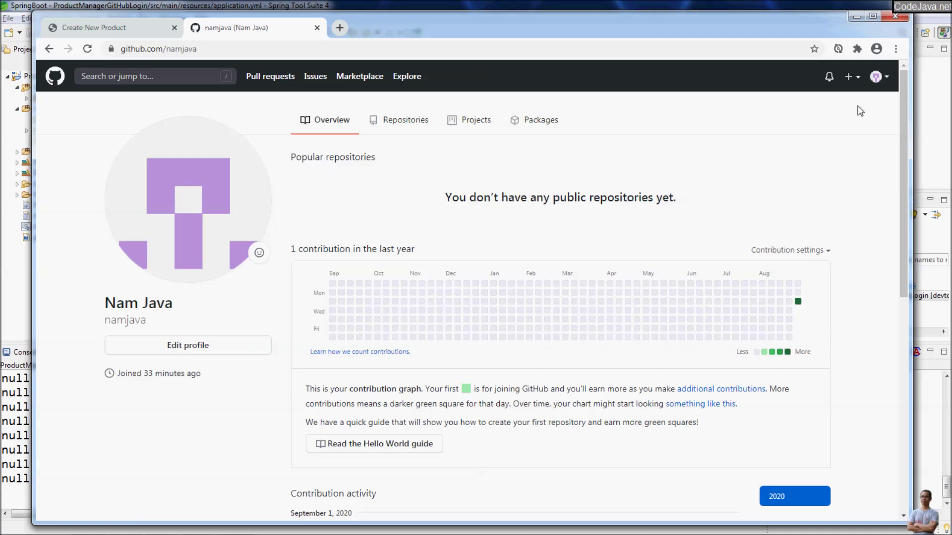
pyautogui.click(880, 81)
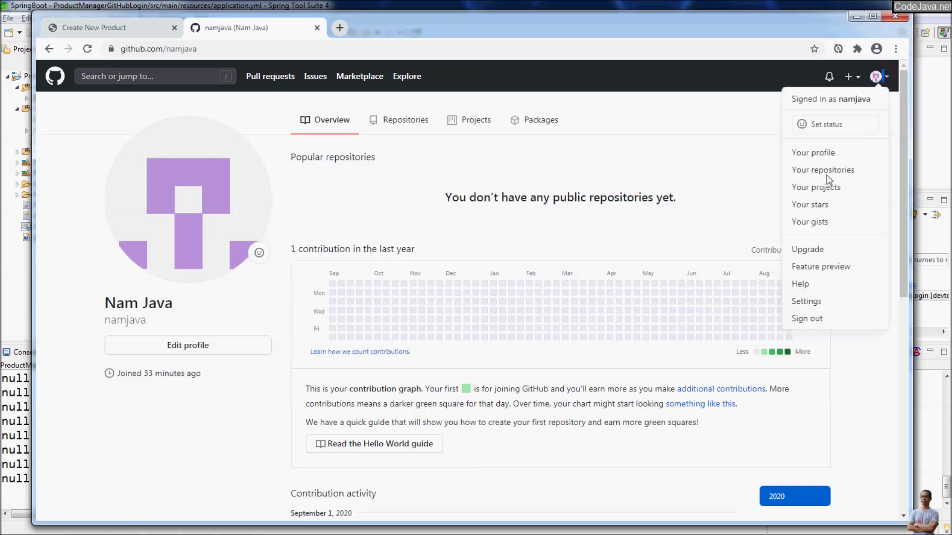
pyautogui.click(806, 301)
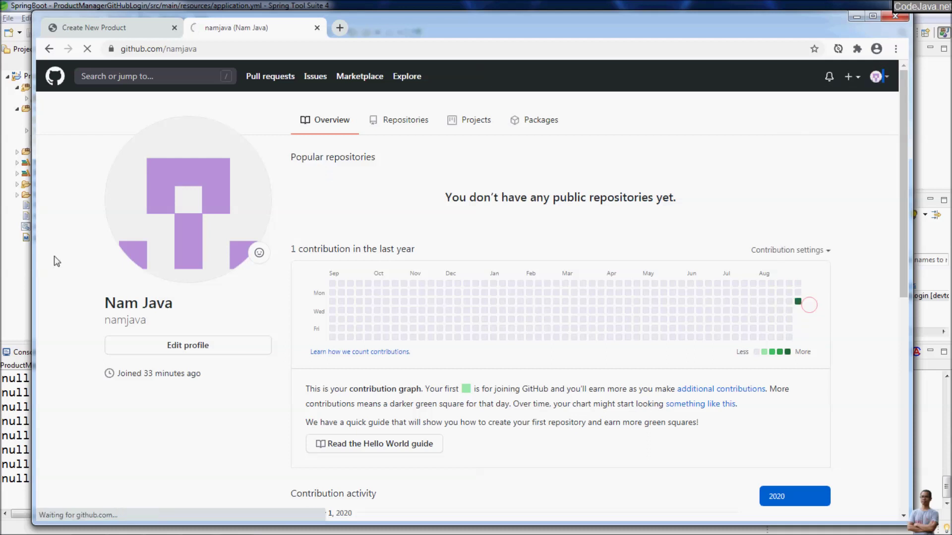
pyautogui.click(372, 164)
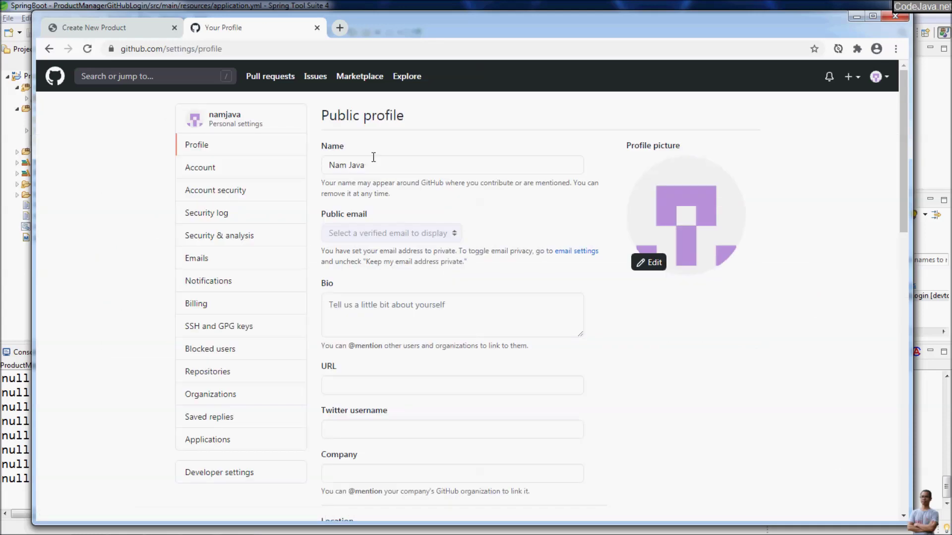
pyautogui.moveTo(397, 171); pyautogui.dragTo(268, 166)
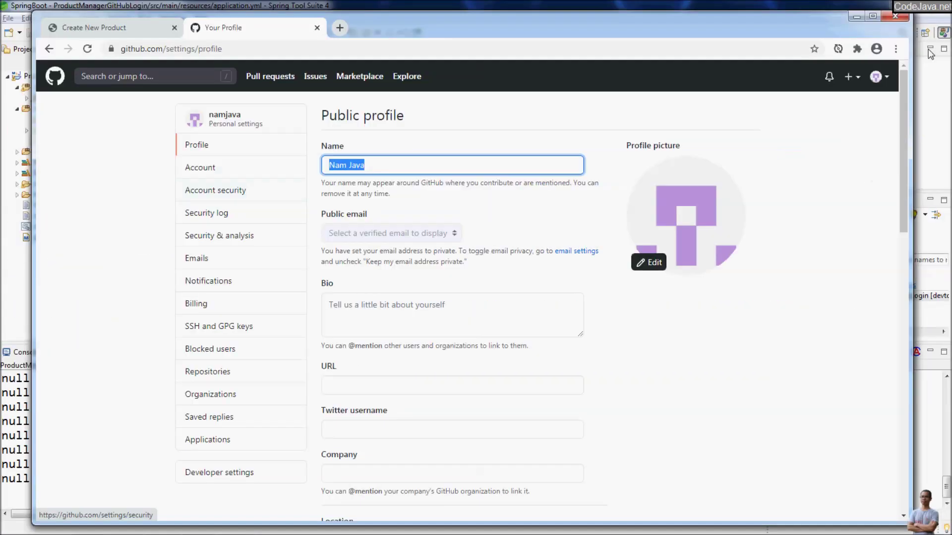
# Step: Log out of Product Manager, sign out of the GitHub account, and close the GitHub page
pyautogui.click(117, 27)
pyautogui.click(518, 80)
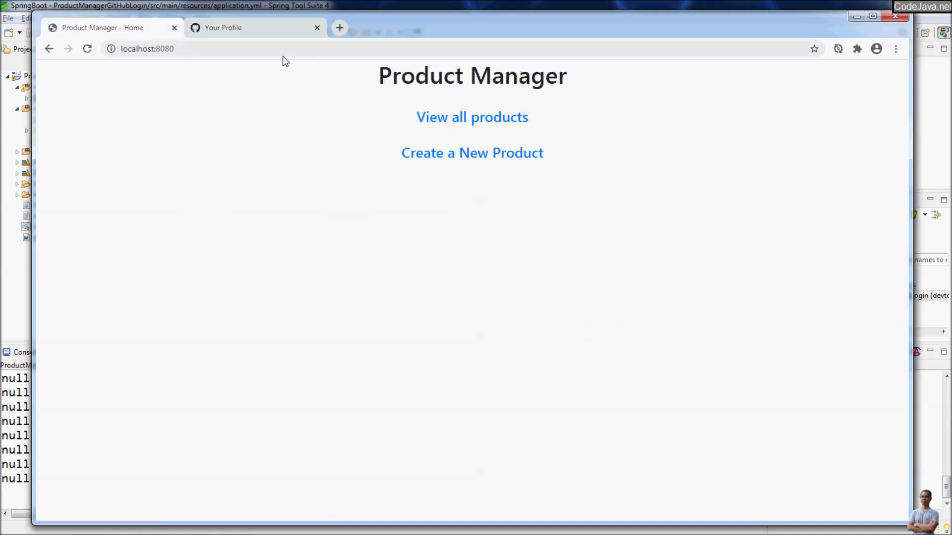
pyautogui.click(262, 31)
pyautogui.click(876, 77)
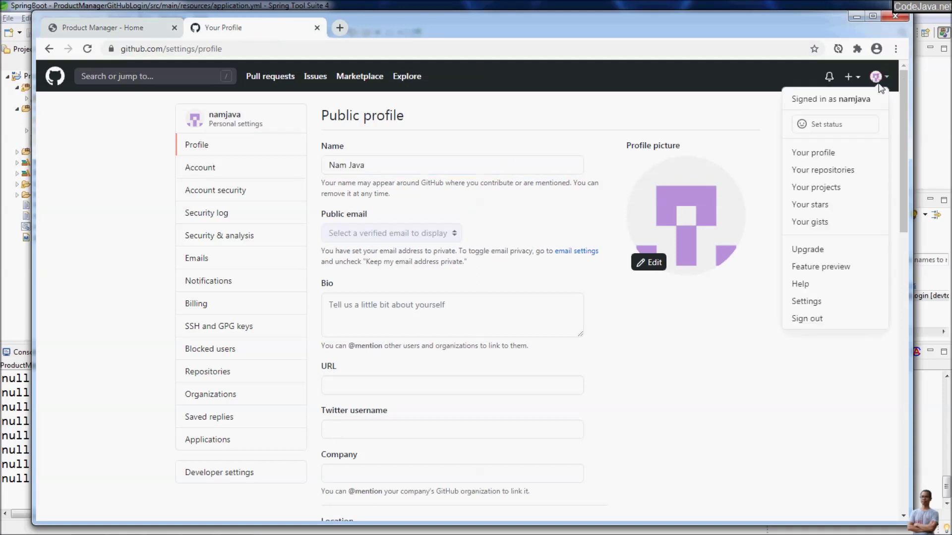
pyautogui.click(810, 321)
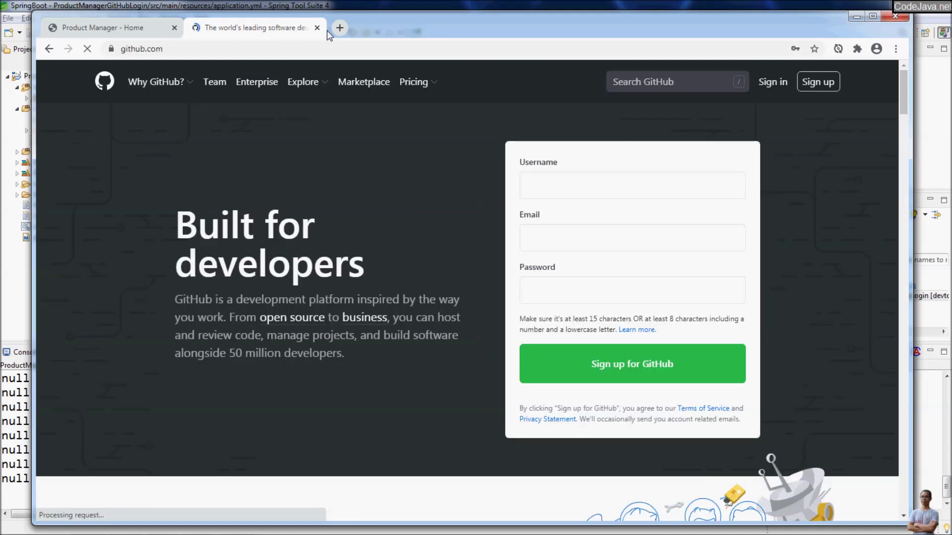
pyautogui.click(317, 28)
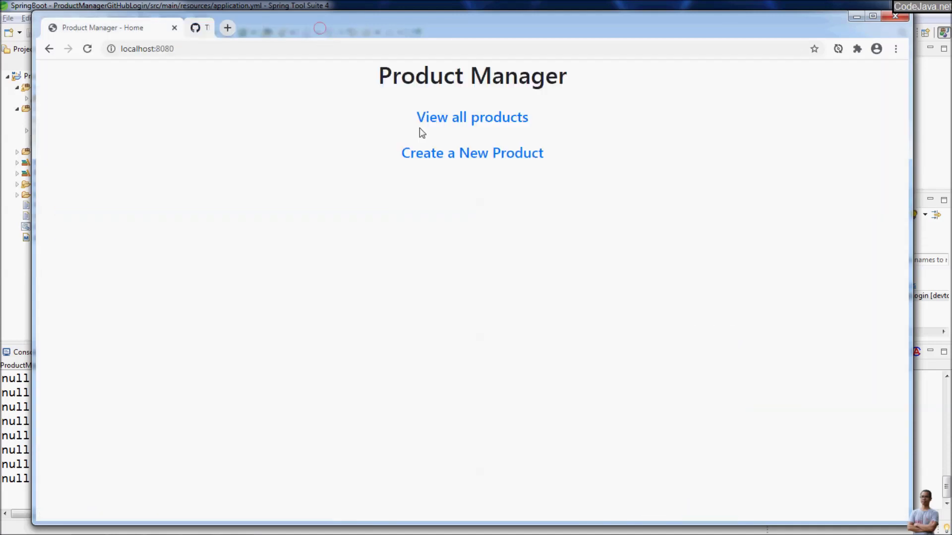
# Step: Request the all-products page, sign in through GitHub with the other saved username and password, and authorize ProductManagerApp
pyautogui.click(449, 120)
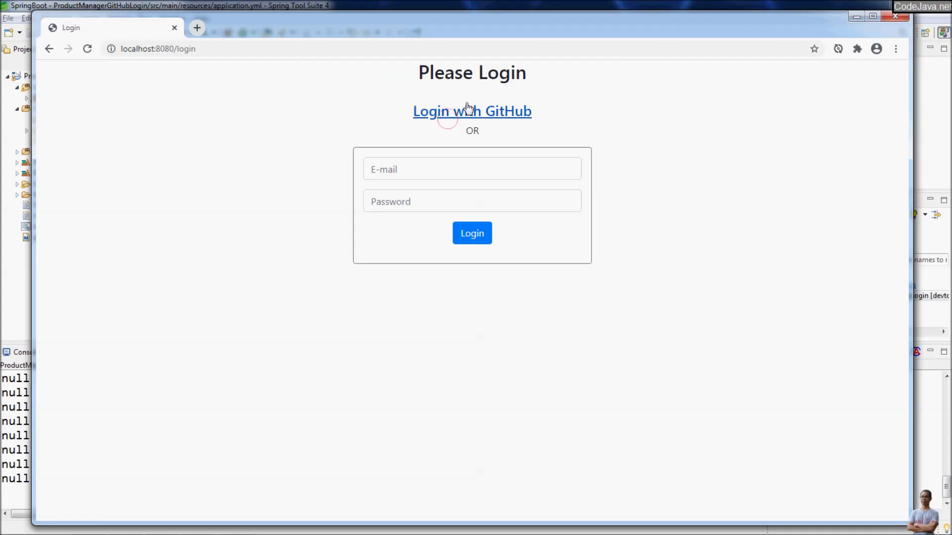
pyautogui.click(459, 115)
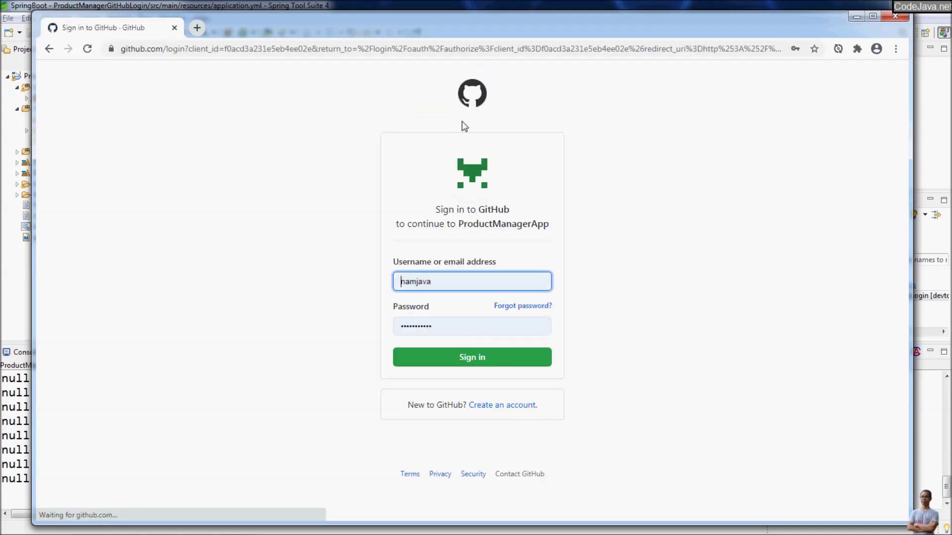
pyautogui.moveTo(454, 278); pyautogui.dragTo(343, 278)
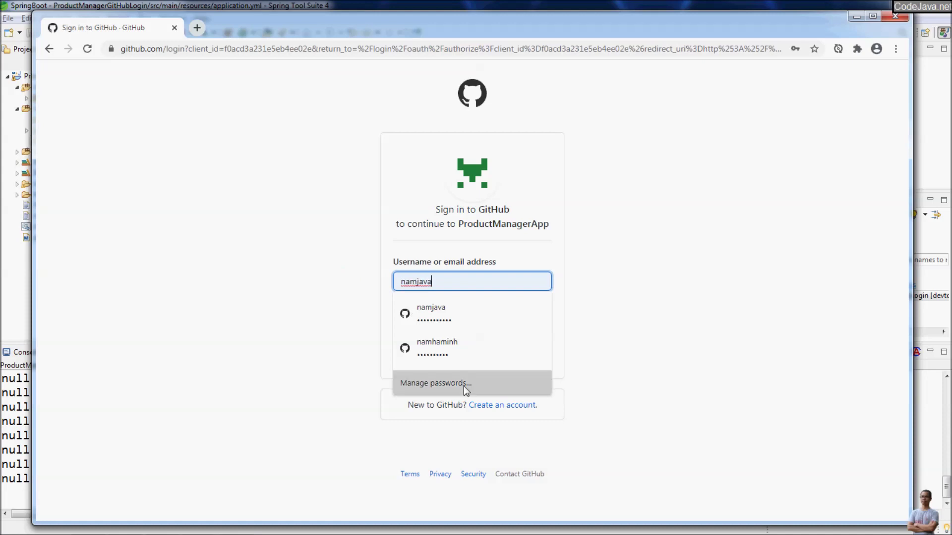
pyautogui.click(460, 355)
pyautogui.click(494, 364)
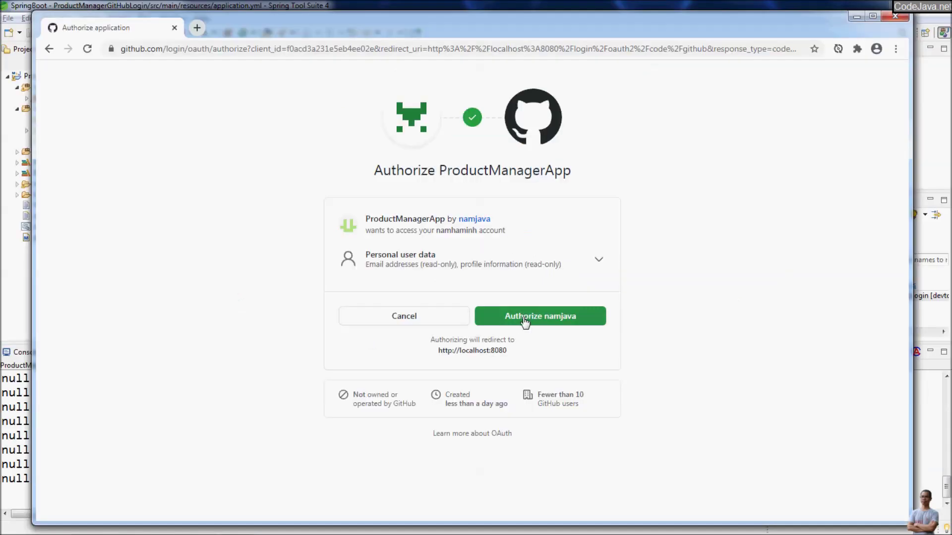
pyautogui.click(525, 320)
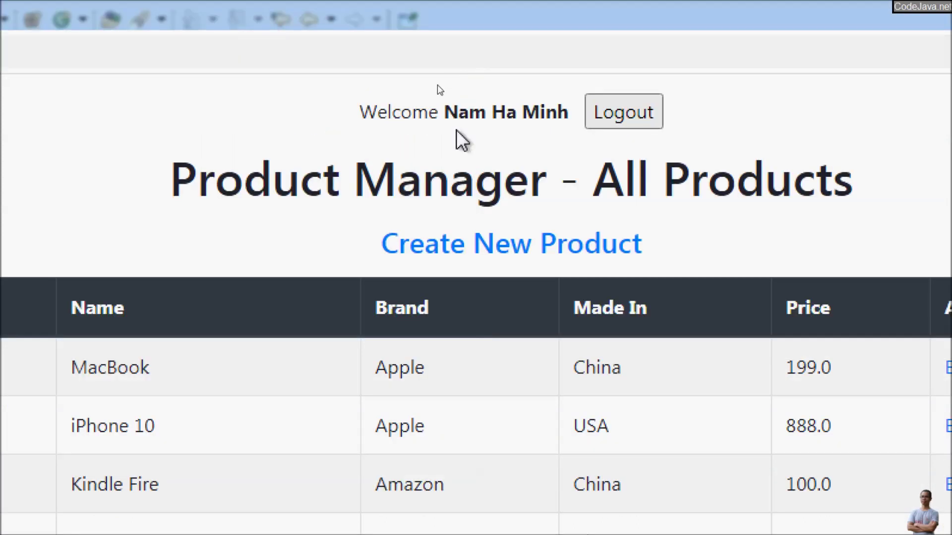
# Step: Compare the welcome name on the All Products page with the name in the GitHub account's public profile settings
pyautogui.click(435, 79)
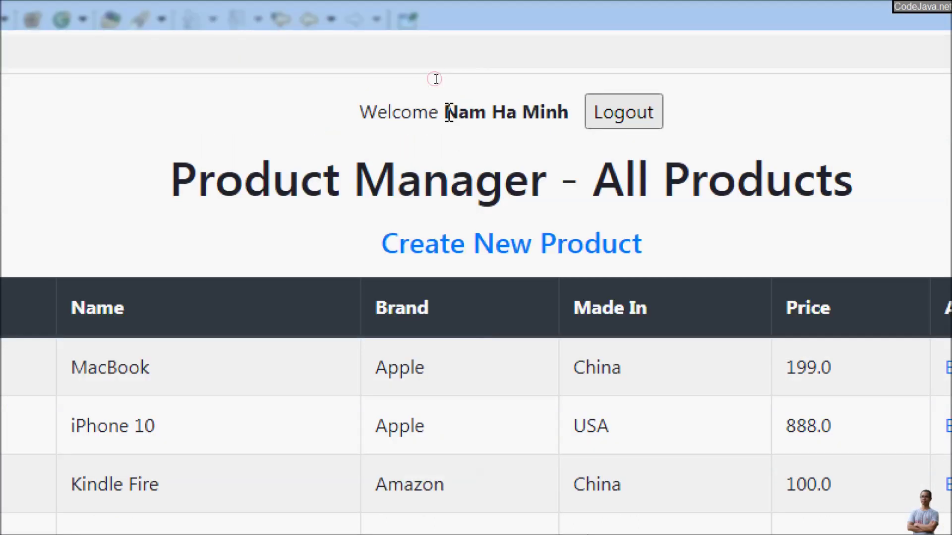
pyautogui.moveTo(446, 112); pyautogui.dragTo(559, 106)
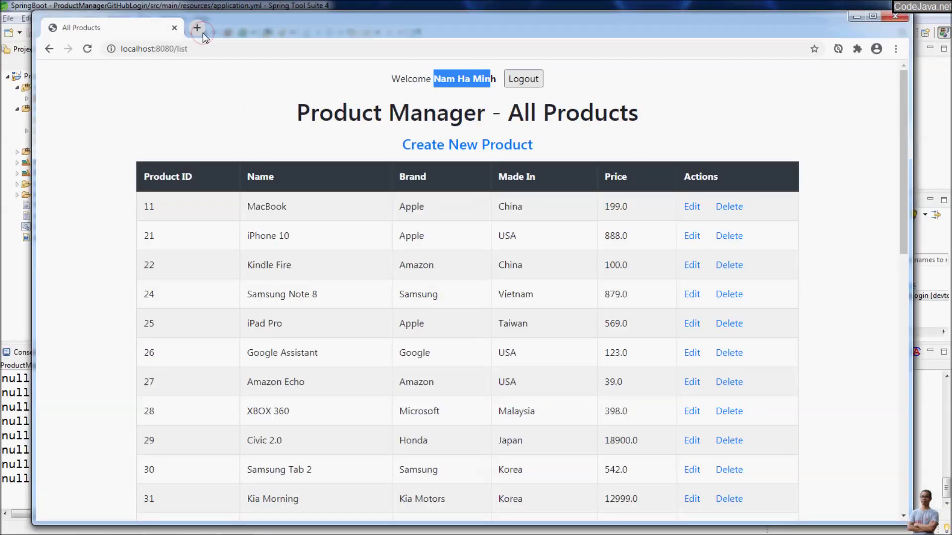
pyautogui.click(201, 30)
pyautogui.write('github.com')
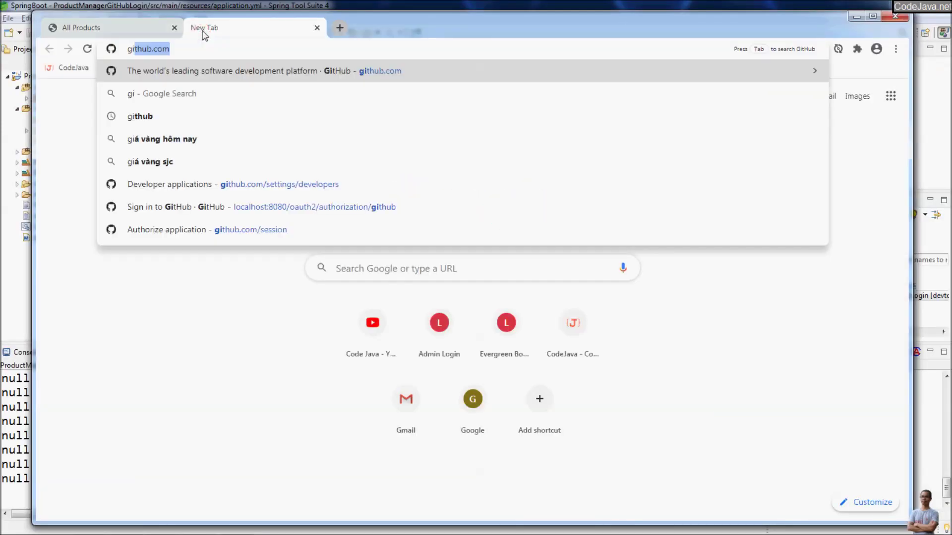
pyautogui.press('Return')
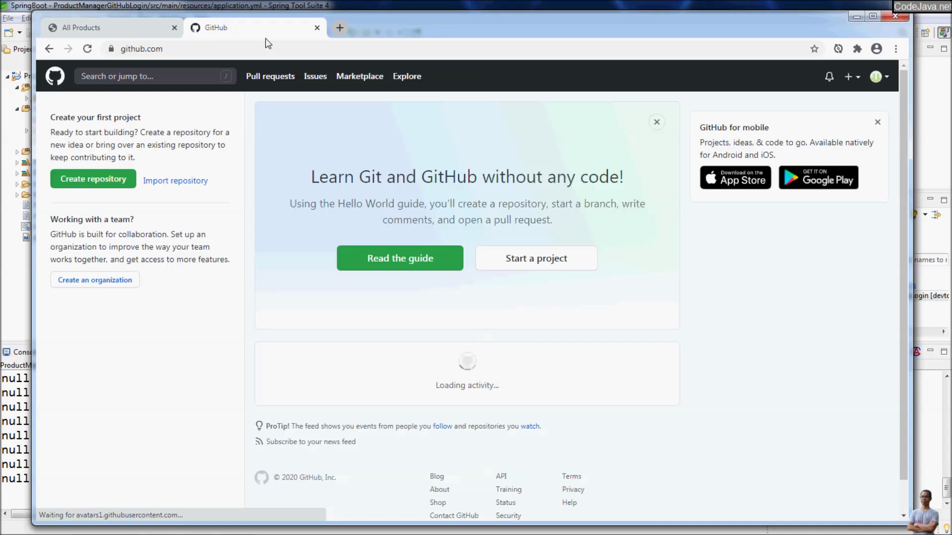
pyautogui.click(881, 76)
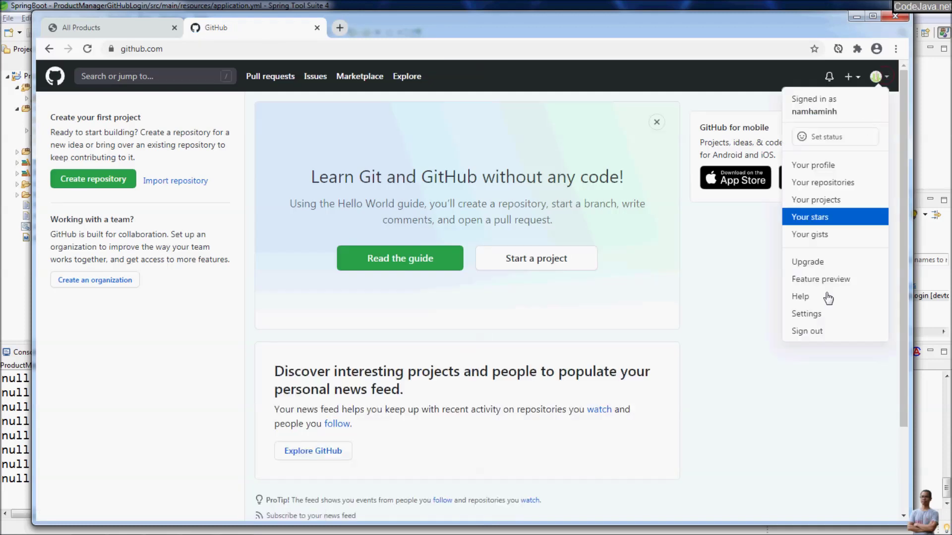
pyautogui.click(820, 317)
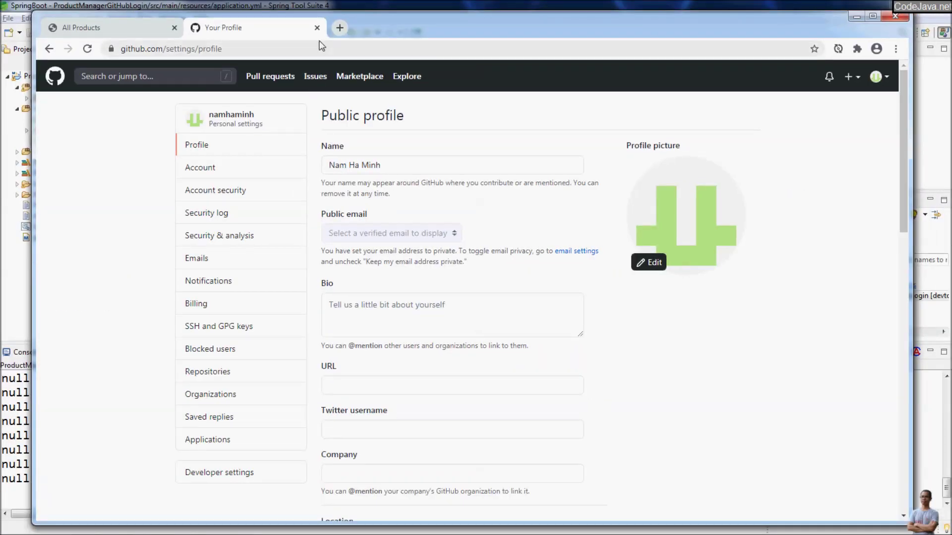
pyautogui.click(316, 27)
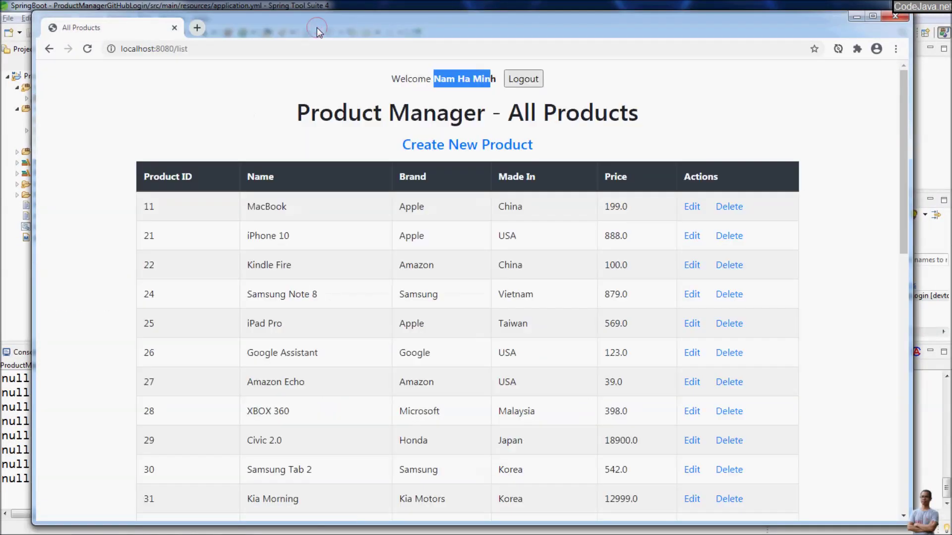
# Step: Open github.com in a new tab and sign out of the current GitHub account
pyautogui.click(197, 28)
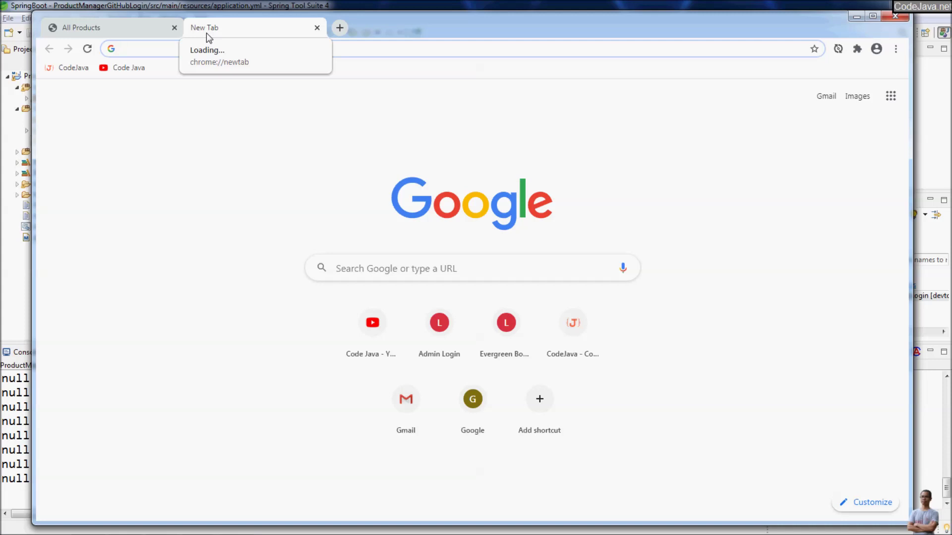
pyautogui.write('gi')
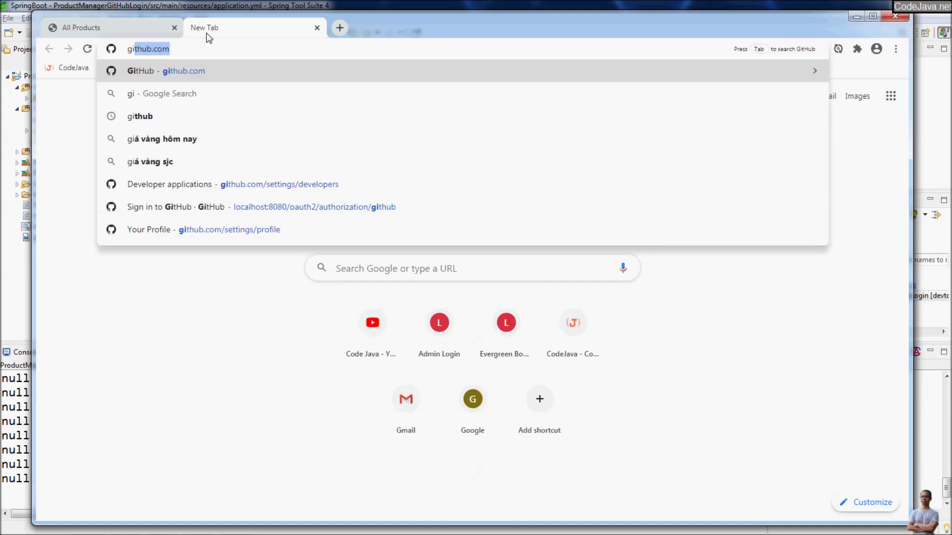
pyautogui.press('Return')
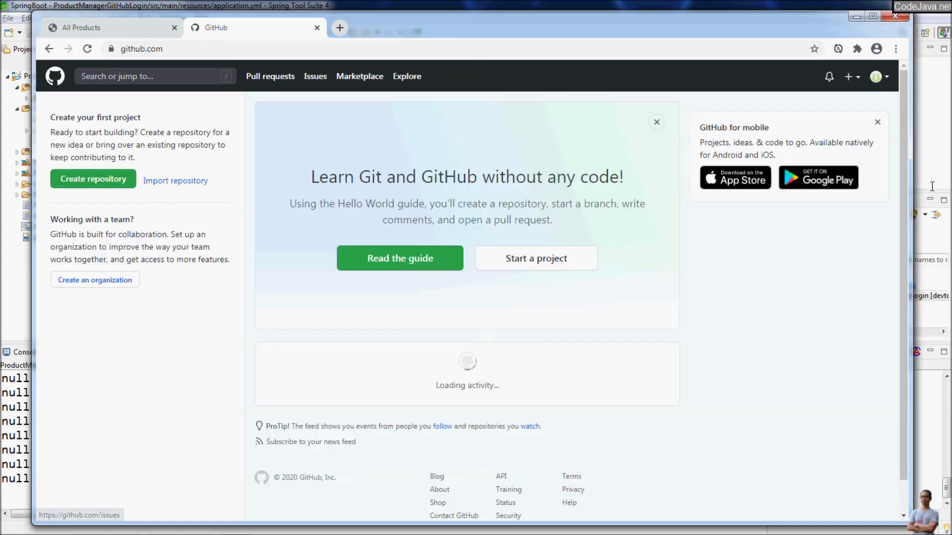
pyautogui.click(877, 77)
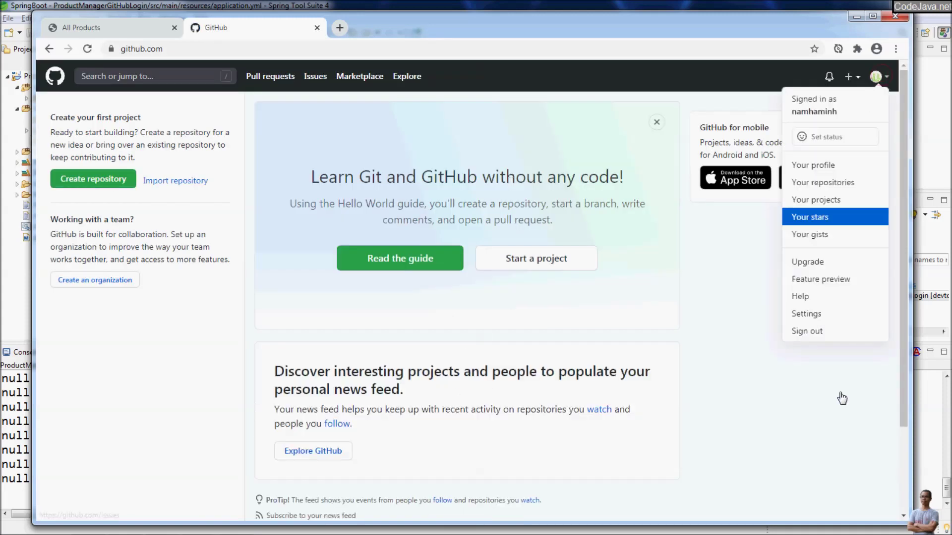
pyautogui.click(818, 334)
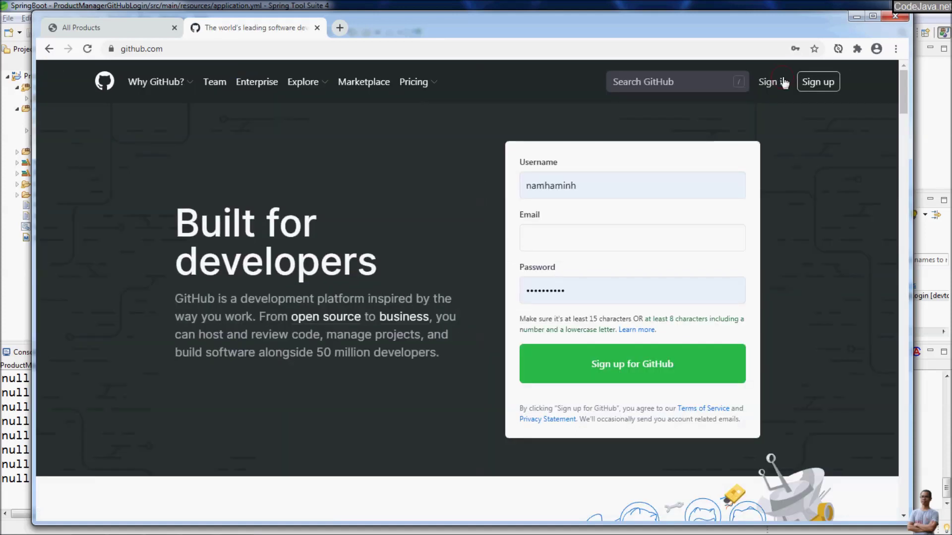
# Step: Sign in to GitHub with the saved username and password of the account that owns ProductManagerApp
pyautogui.click(774, 82)
pyautogui.doubleClick(416, 194)
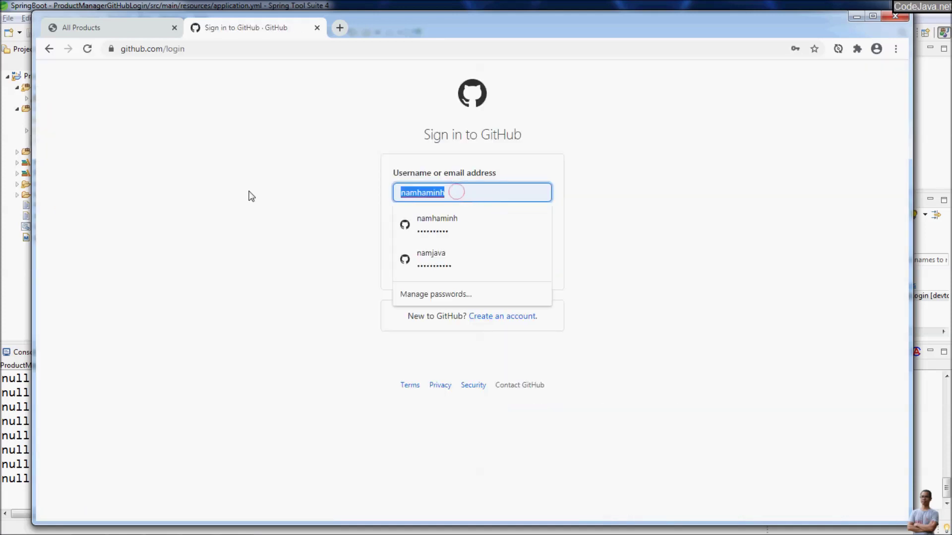
pyautogui.click(434, 252)
pyautogui.click(488, 272)
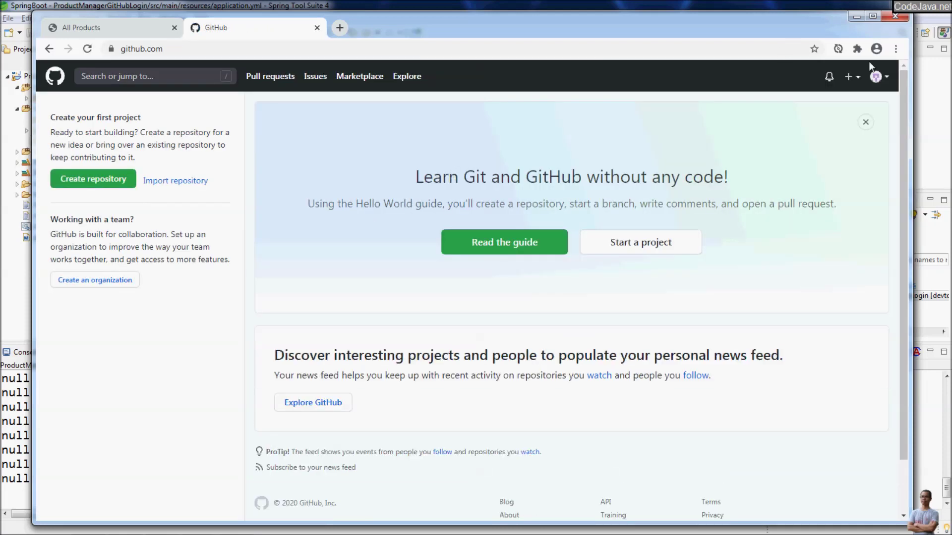
# Step: Open the settings of the ProductManagerApp OAuth app from the GitHub account's developer settings
pyautogui.click(877, 77)
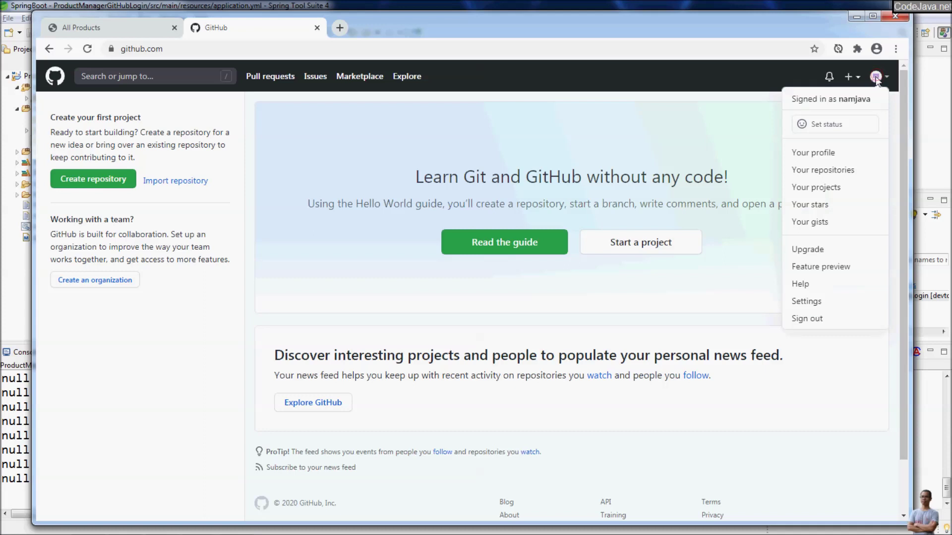
pyautogui.click(806, 302)
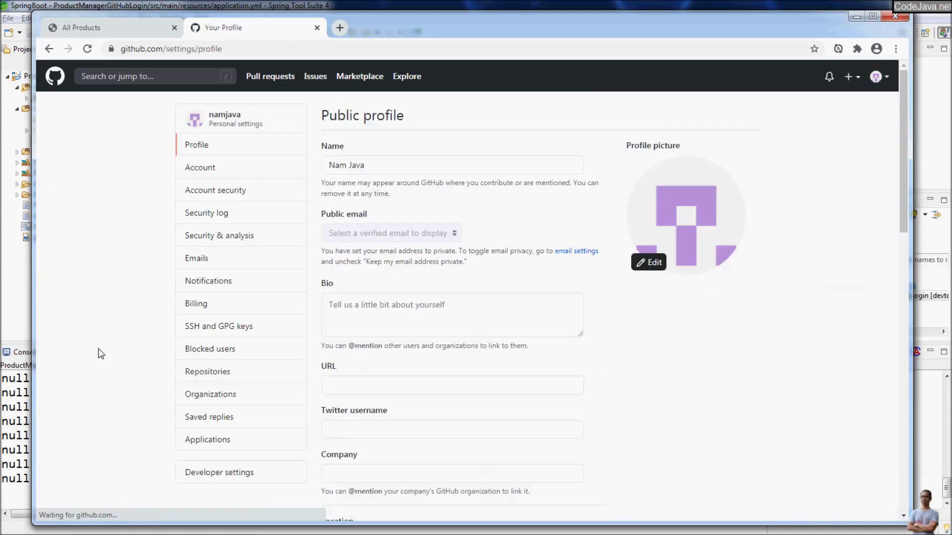
pyautogui.click(208, 473)
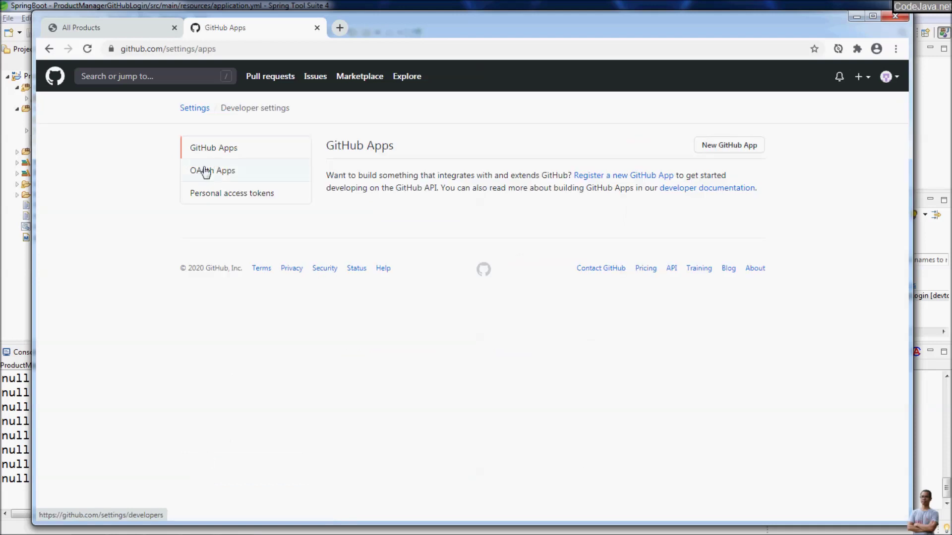
pyautogui.click(205, 170)
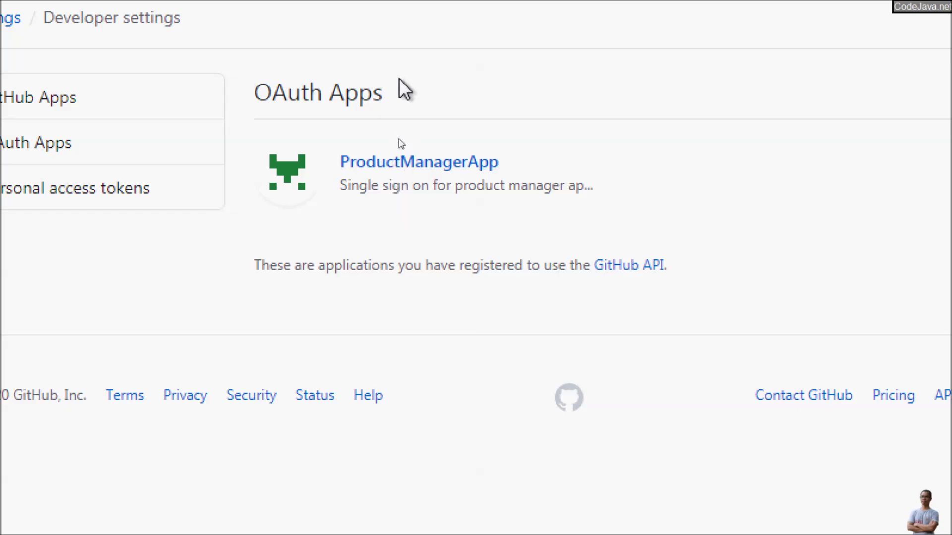
pyautogui.click(411, 163)
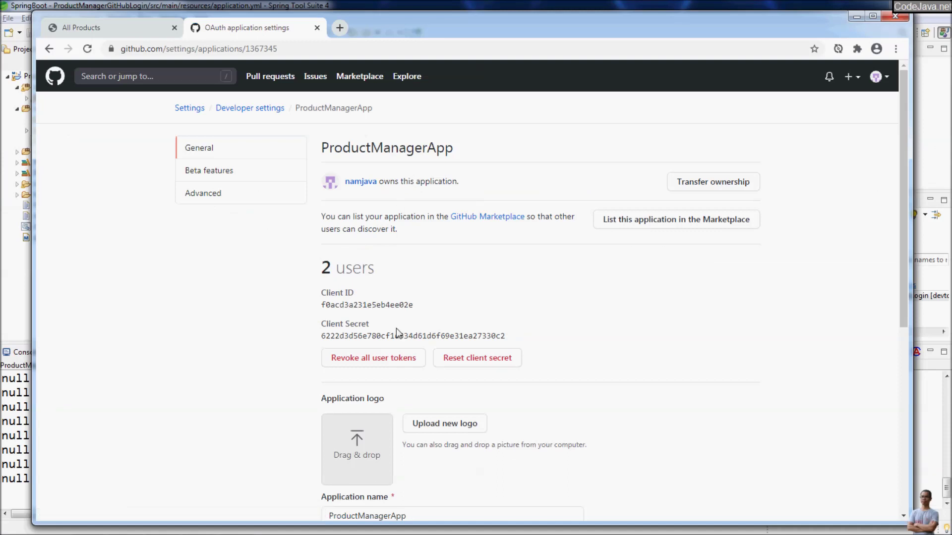
# Step: Review ProductManagerApp's homepage URL and authorization callback URL, and return to its client credentials
pyautogui.scroll(-2, 404, 465)
pyautogui.scroll(-4, 397, 328)
pyautogui.click(383, 244)
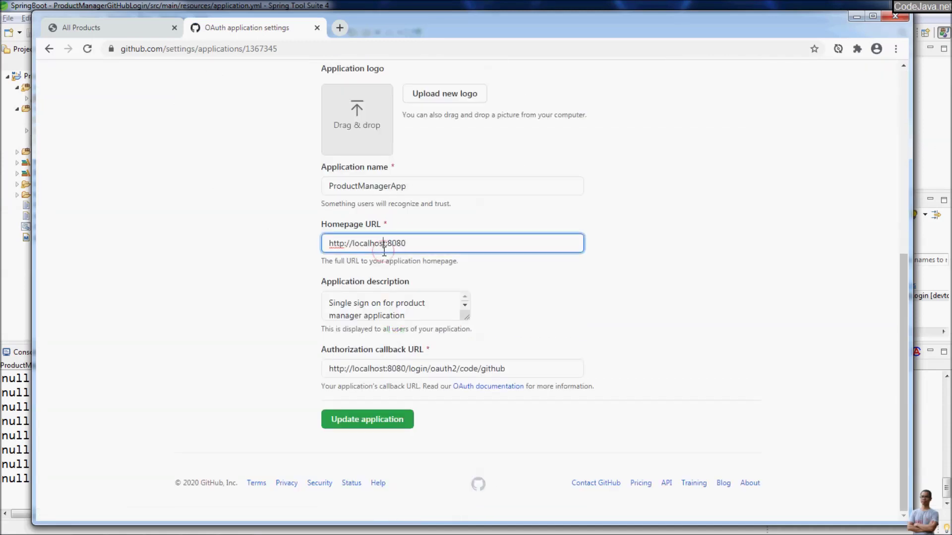
pyautogui.moveTo(438, 239); pyautogui.dragTo(219, 238)
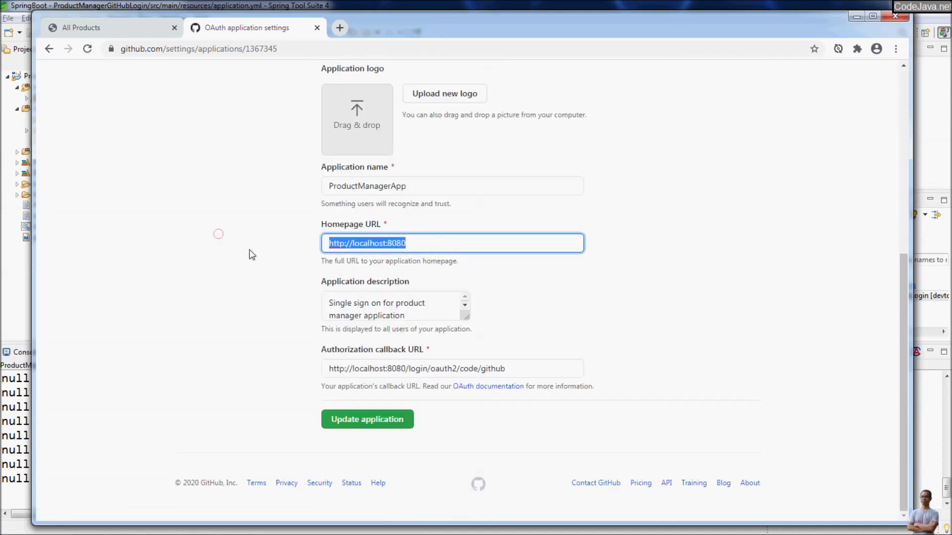
pyautogui.click(209, 257)
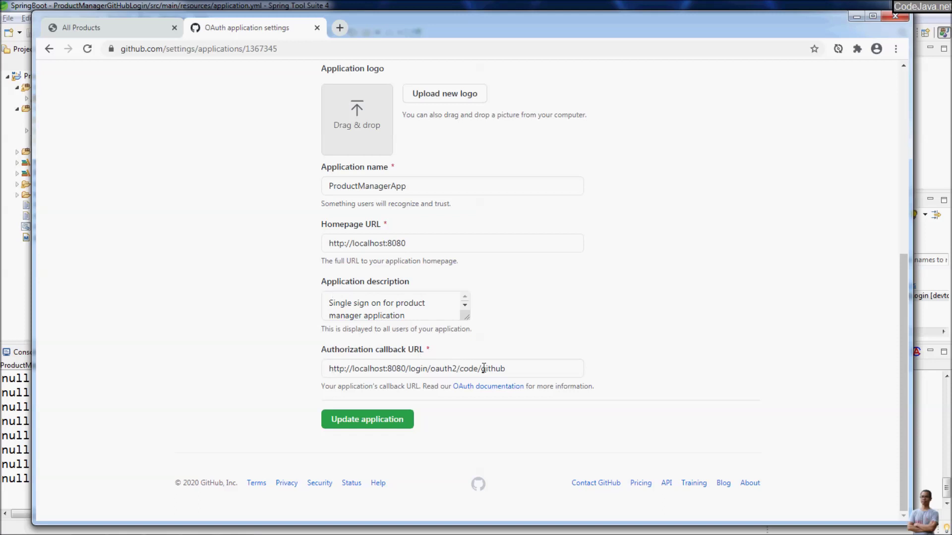
pyautogui.scroll(6, 558, 332)
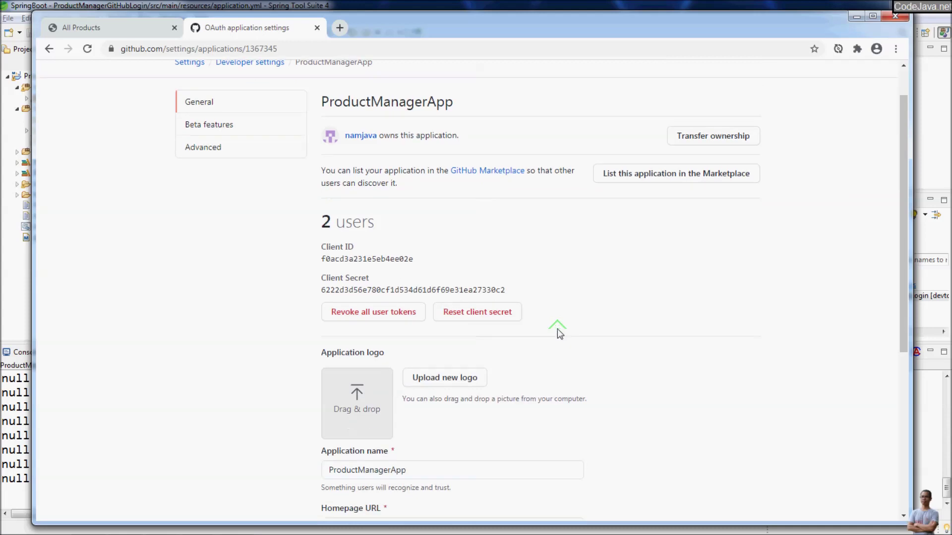